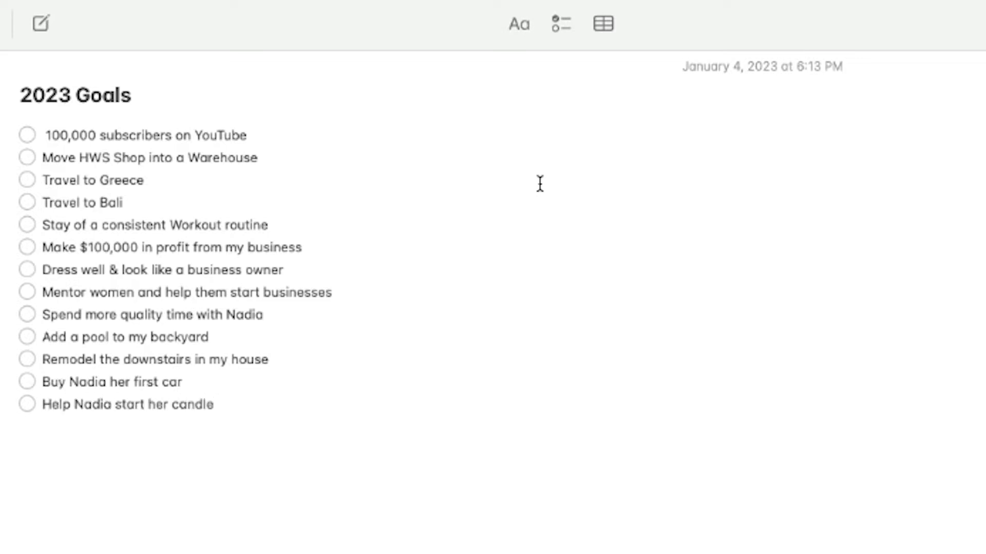
# Add "Figure out Instagram & Tiktok" as the last item of the 2023 Goals checklist.
pyautogui.write('Instagram & Tiktok')
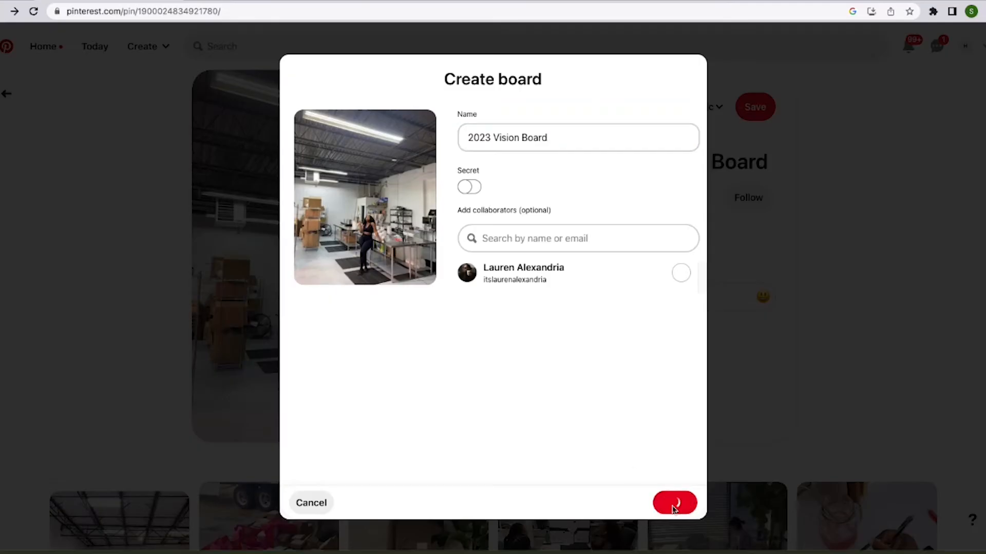
# Switch to Pinterest and save warehouse photos from the small business warehouse results to the 2023 Vision Board.
pyautogui.click(676, 502)
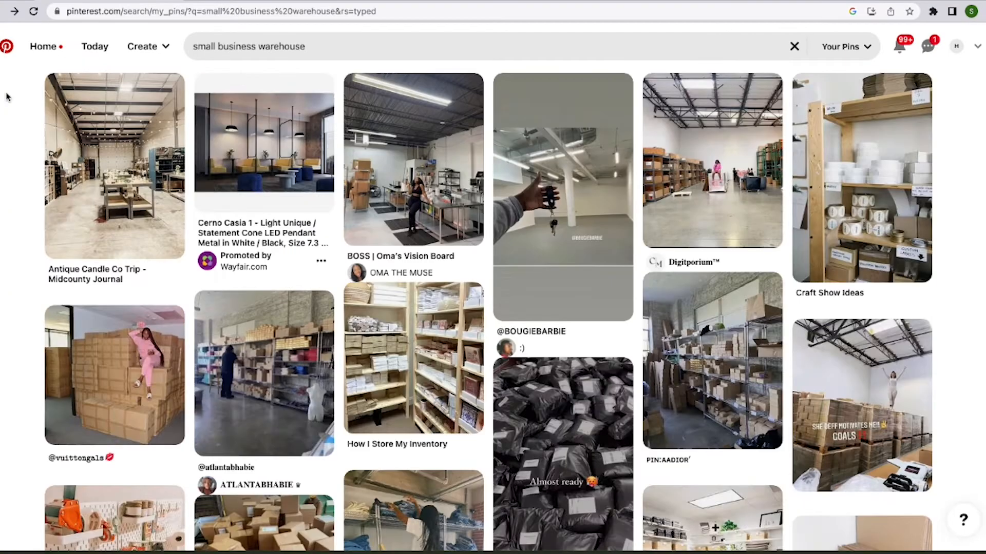
pyautogui.click(86, 182)
pyautogui.click(716, 108)
pyautogui.click(618, 279)
pyautogui.hotkey('alt', 'Left')
pyautogui.scroll(-5, 616, 278)
pyautogui.scroll(5, 616, 277)
# Search for "greece" and save the Santorini photo locations pin and the cliffside evening terrace pin to the vision board.
pyautogui.click(246, 47)
pyautogui.write('greece')
pyautogui.press('Return')
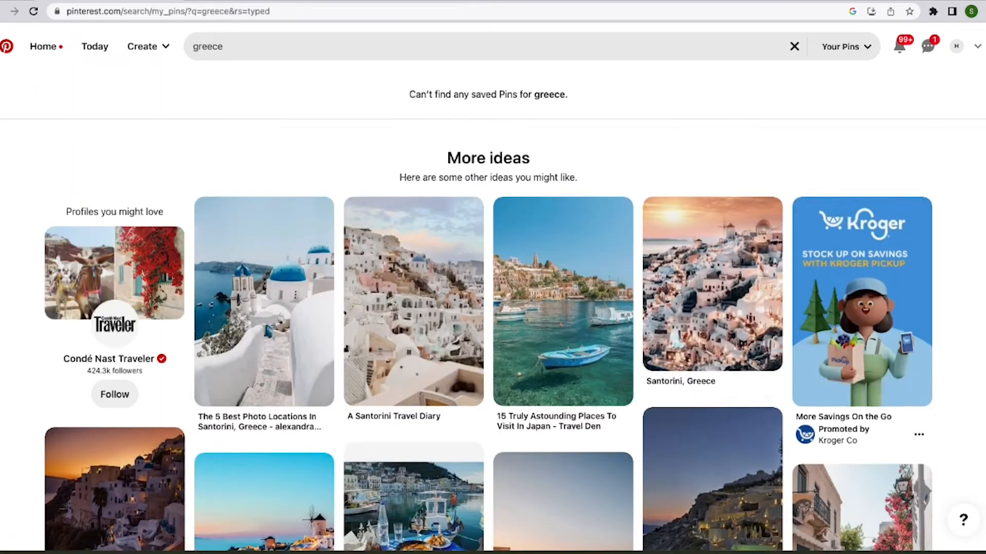
pyautogui.scroll(-1, 820, 125)
pyautogui.click(224, 157)
pyautogui.click(334, 325)
pyautogui.scroll(-4, 564, 329)
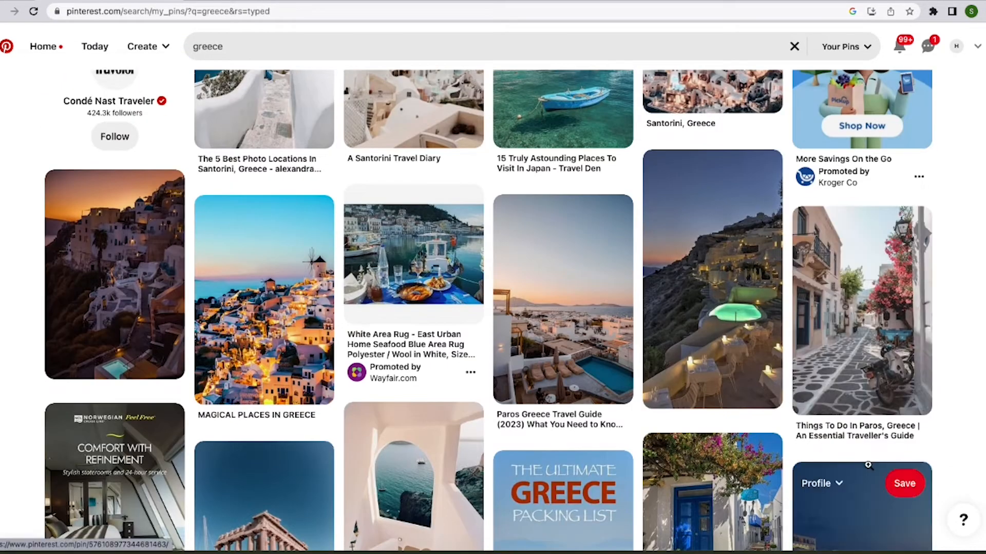
pyautogui.click(719, 340)
pyautogui.scroll(-8, 708, 340)
pyautogui.scroll(10, 708, 341)
# Search for "bali" and save the pin of the floating breakfast tray in the pool to the vision board.
pyautogui.moveTo(236, 46); pyautogui.dragTo(160, 45)
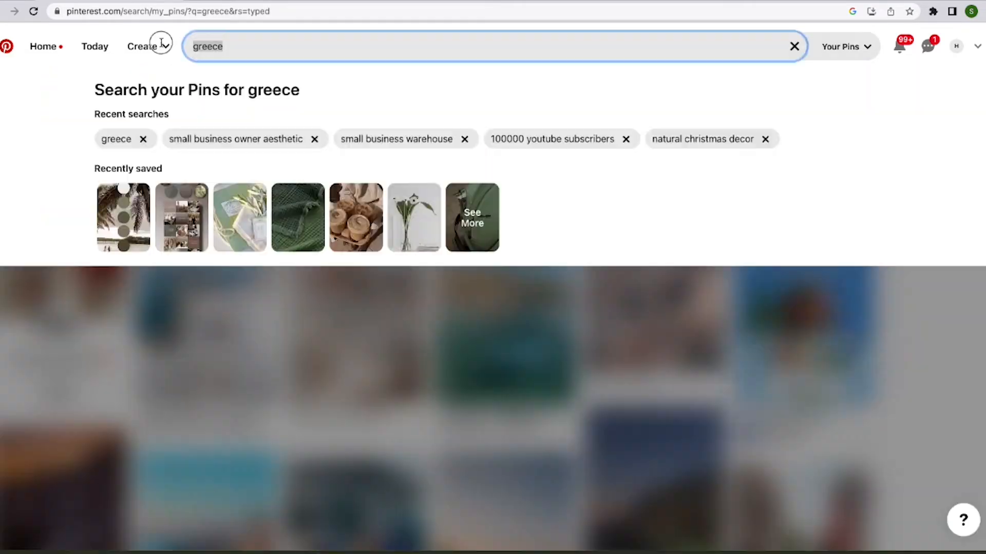
pyautogui.write('bali')
pyautogui.press('Return')
pyautogui.scroll(-2, 691, 266)
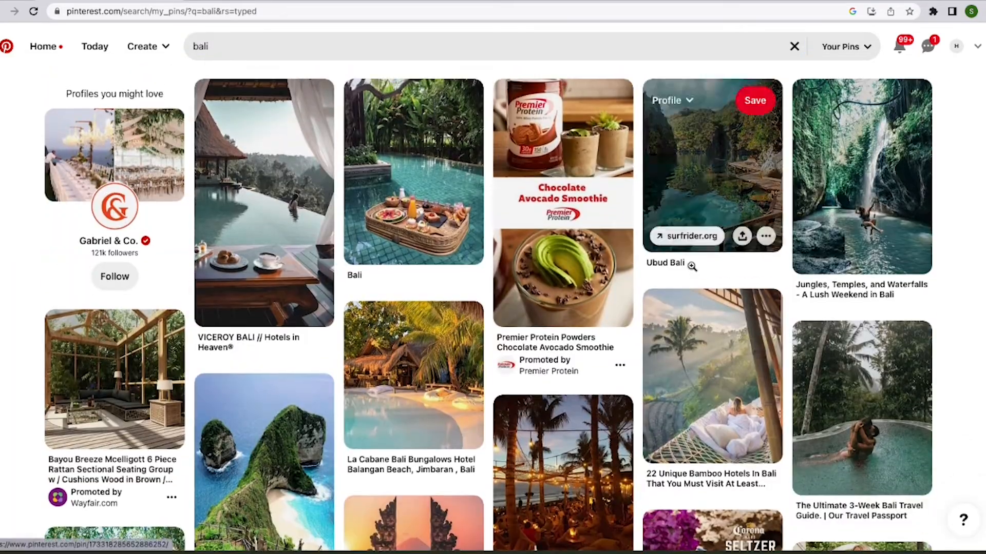
pyautogui.scroll(1, 691, 266)
pyautogui.click(373, 126)
pyautogui.click(507, 288)
# Save the Workout Flow and Time Management pin and the "drink water" bottle pin from the weights aesthetic results to the 2023 Vision Board.
pyautogui.scroll(-8, 509, 288)
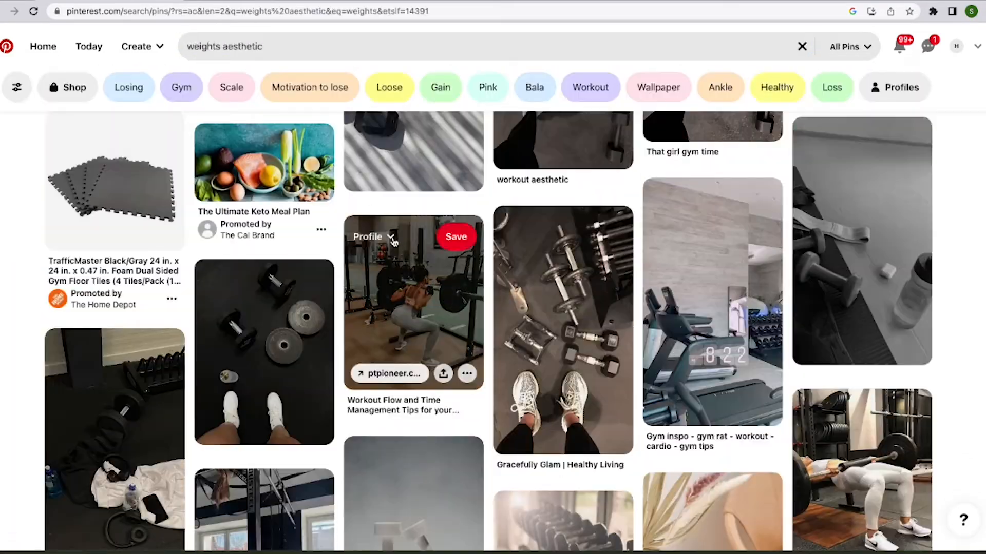
pyautogui.click(391, 240)
pyautogui.click(457, 360)
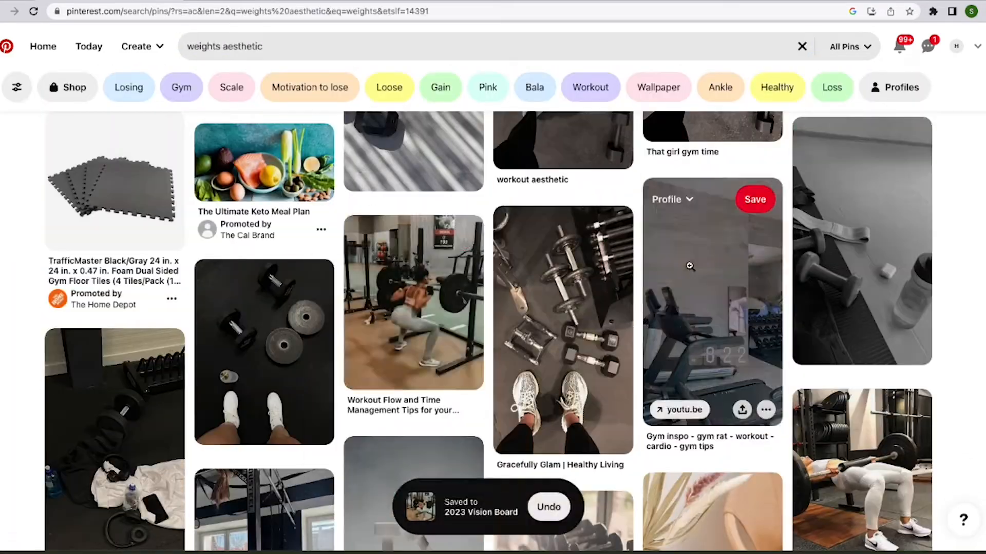
pyautogui.scroll(-10, 689, 272)
pyautogui.scroll(-15, 689, 270)
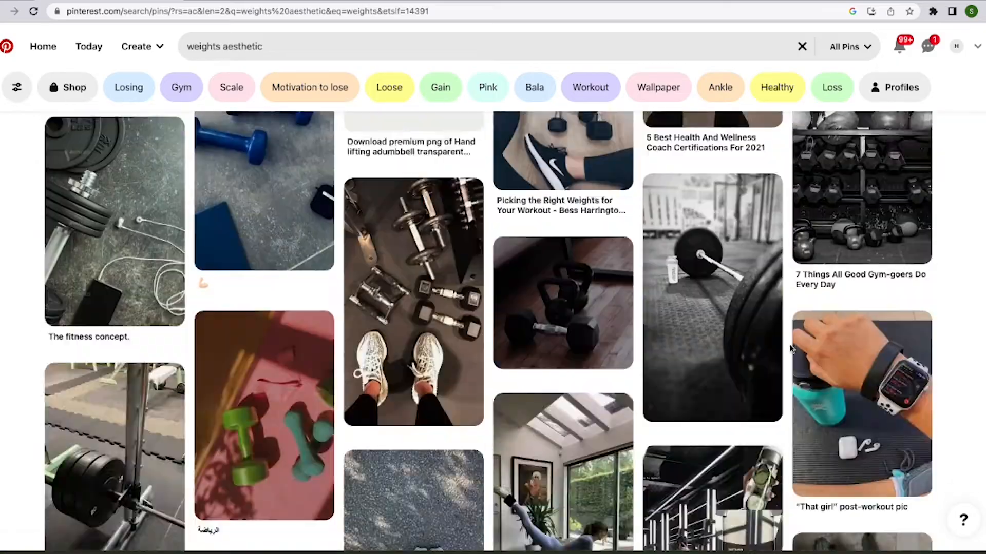
pyautogui.scroll(-15, 792, 347)
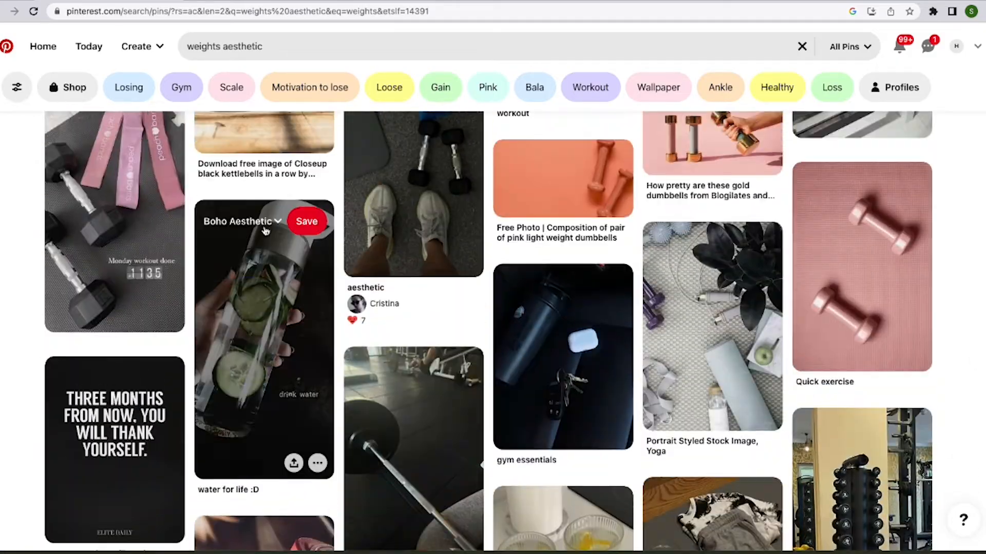
pyautogui.click(265, 231)
pyautogui.click(308, 351)
pyautogui.scroll(-15, 979, 448)
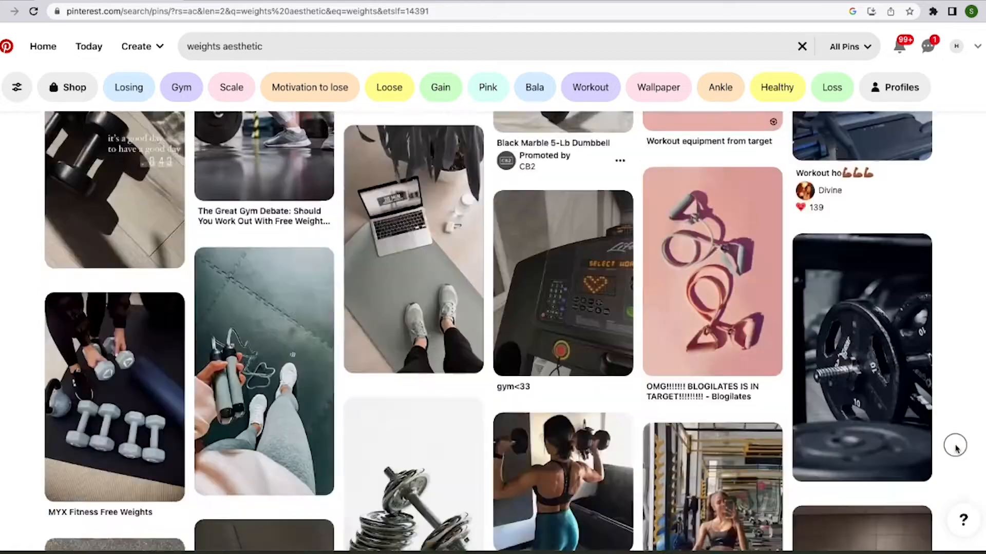
# Search for "night time routine" and look through the resulting pins.
pyautogui.click(801, 47)
pyautogui.write('night time')
pyautogui.click(180, 103)
pyautogui.scroll(-15, 499, 152)
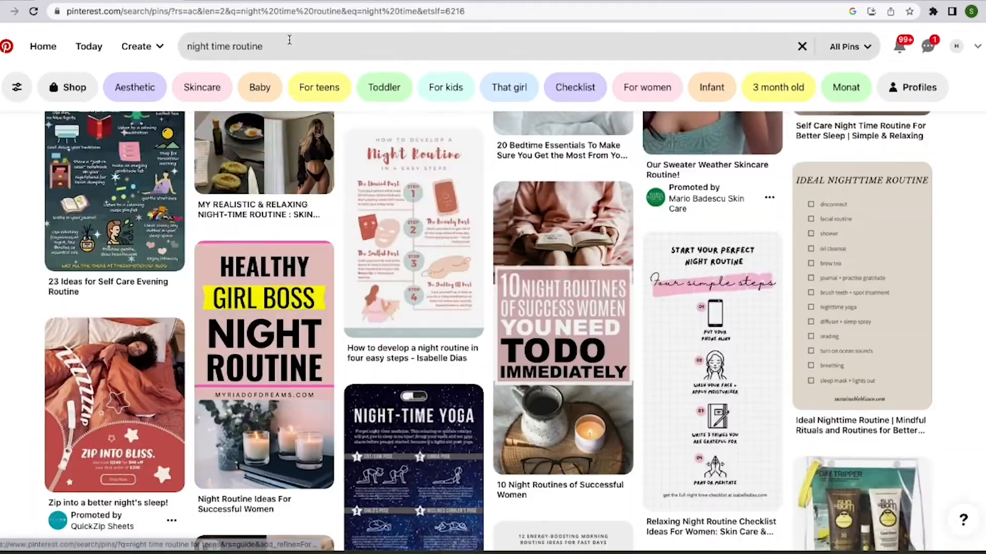
# Search for "boss lady aesthetic" and save two of the resulting pins to the 2023 Vision Board.
pyautogui.click(288, 41)
pyautogui.click(288, 83)
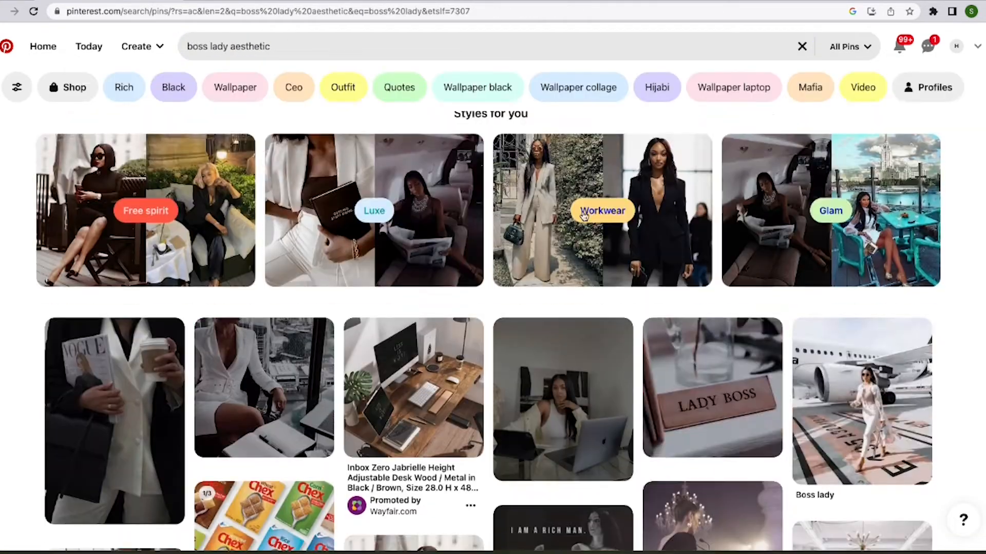
pyautogui.scroll(-10, 502, 506)
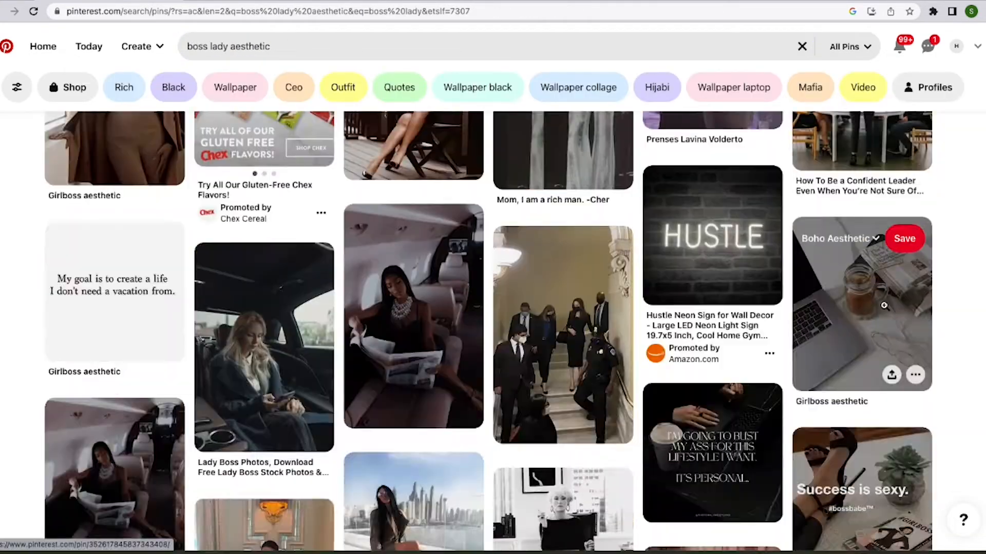
pyautogui.click(77, 195)
pyautogui.click(175, 361)
pyautogui.click(372, 185)
pyautogui.click(484, 355)
# Save the handwritten "Single" checklist quote pin from the boss lady aesthetic results to the 2023 Vision Board.
pyautogui.scroll(-10, 842, 322)
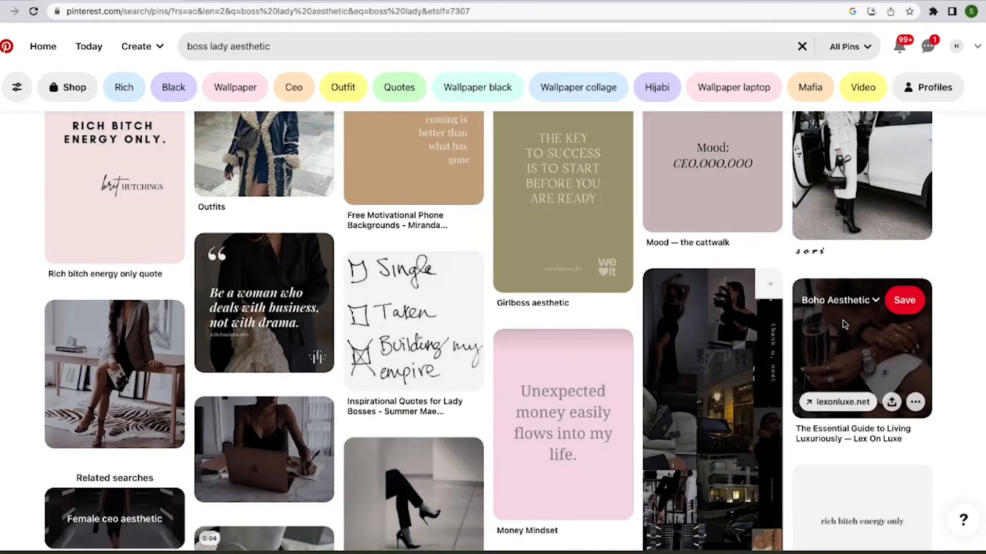
pyautogui.scroll(-2, 845, 325)
pyautogui.click(380, 195)
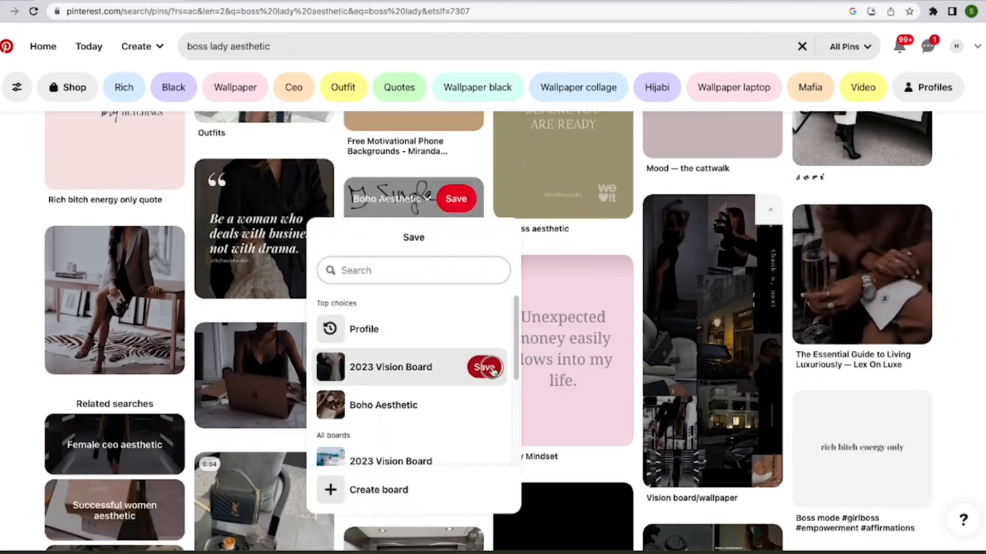
pyautogui.click(484, 365)
pyautogui.scroll(-12, 514, 359)
pyautogui.scroll(-12, 582, 413)
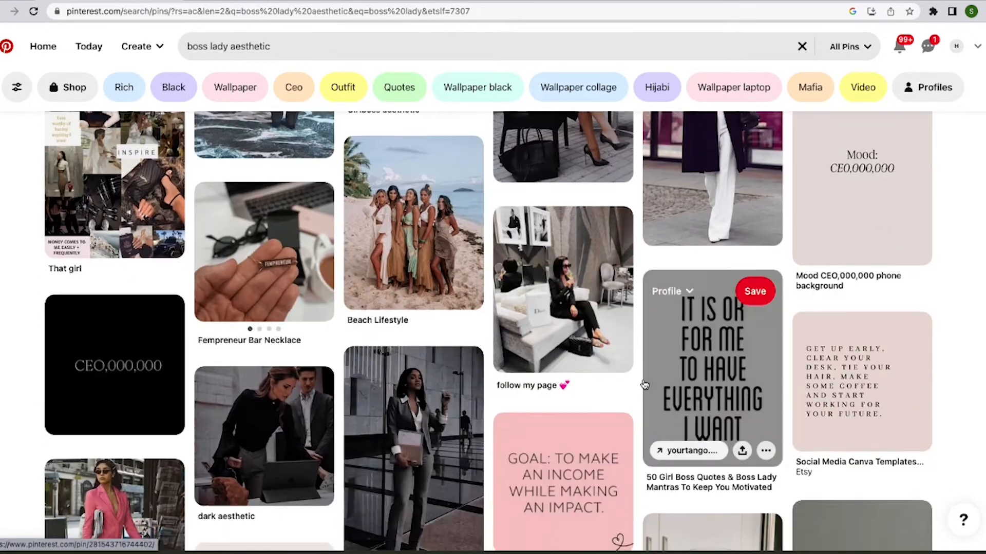
# Search for "meditation aesthetic" and save the 5 Meditation Tips for Beginners pin to the 2023 Vision Board.
pyautogui.scroll(4, 590, 370)
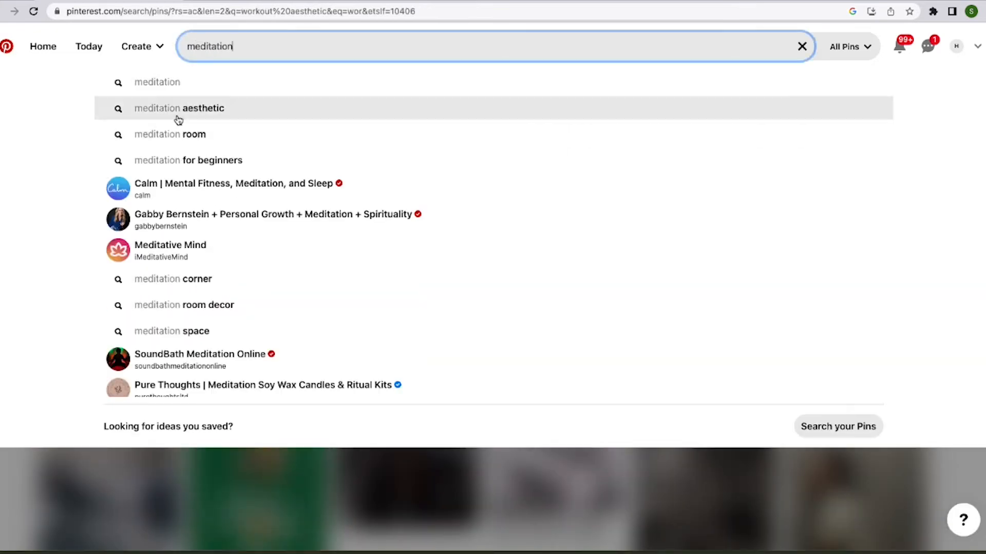
pyautogui.click(178, 108)
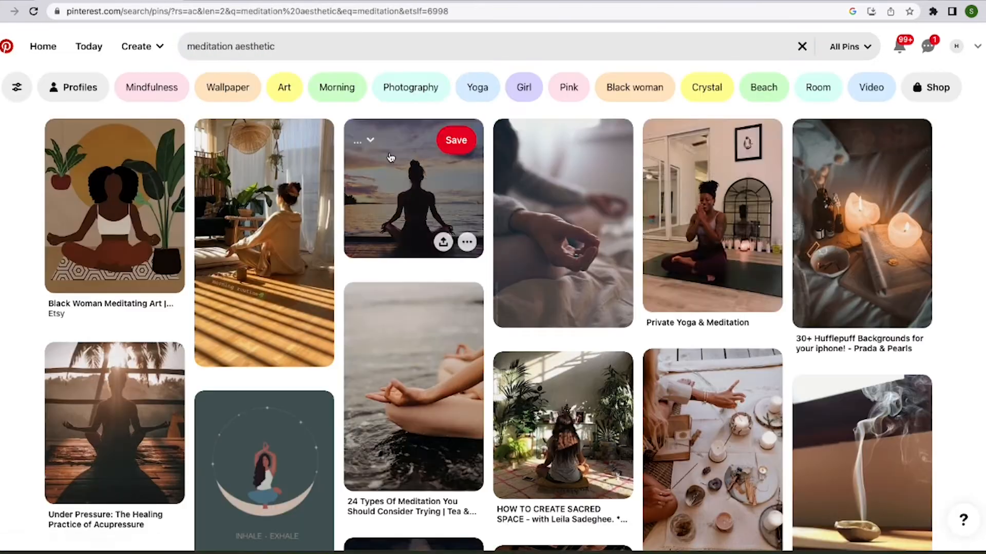
pyautogui.scroll(-12, 827, 204)
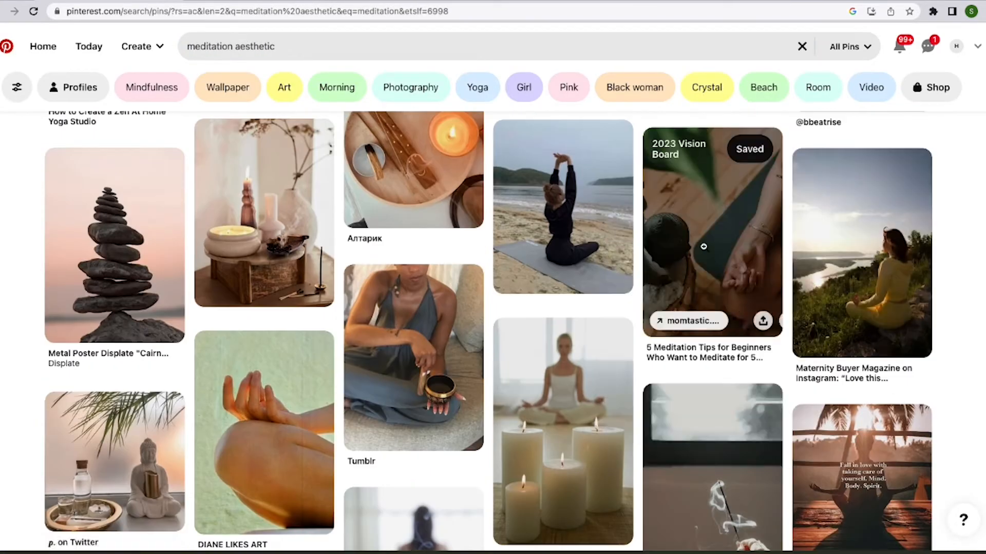
pyautogui.scroll(-15, 708, 241)
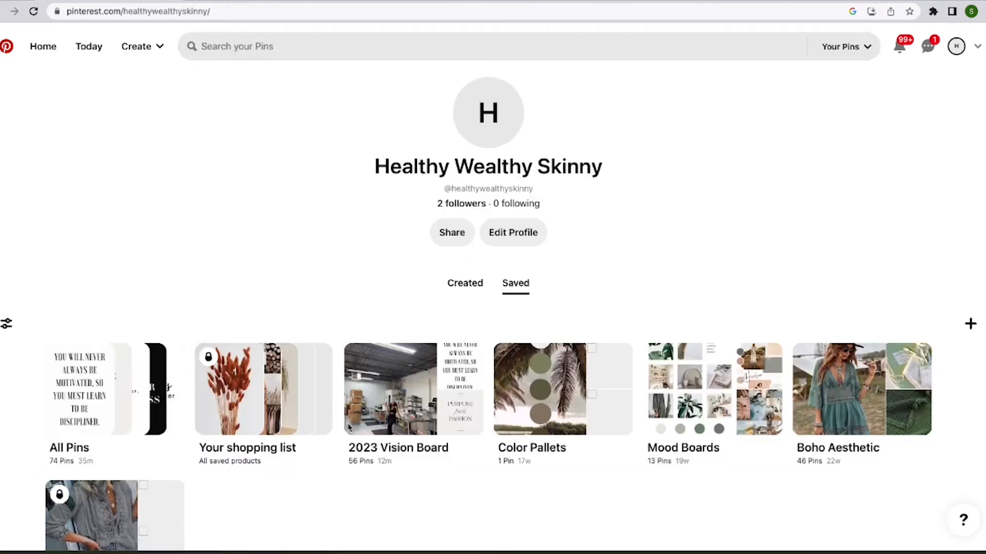
# Open the 2023 Vision Board and look through all of its saved pins.
pyautogui.click(414, 387)
pyautogui.scroll(-15, 982, 105)
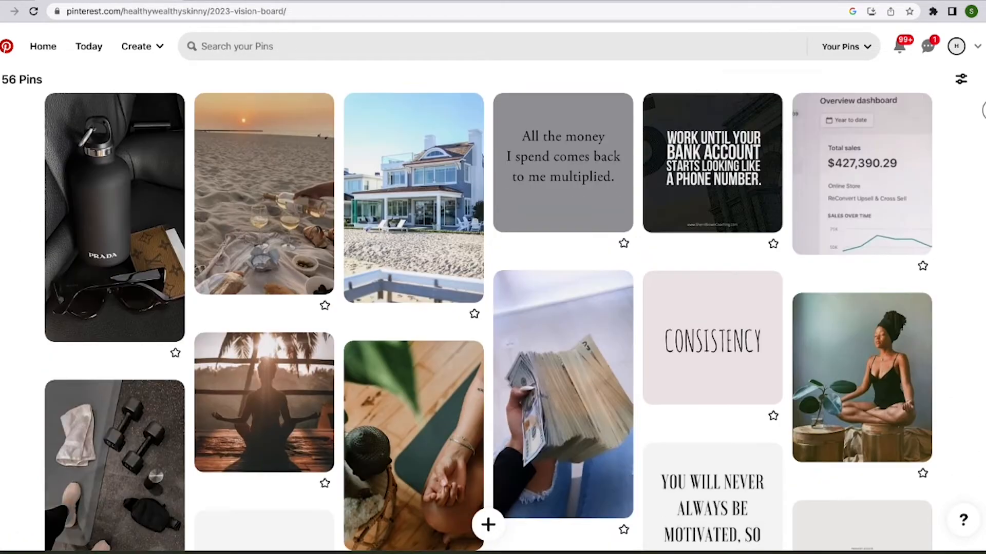
pyautogui.scroll(-14, 980, 224)
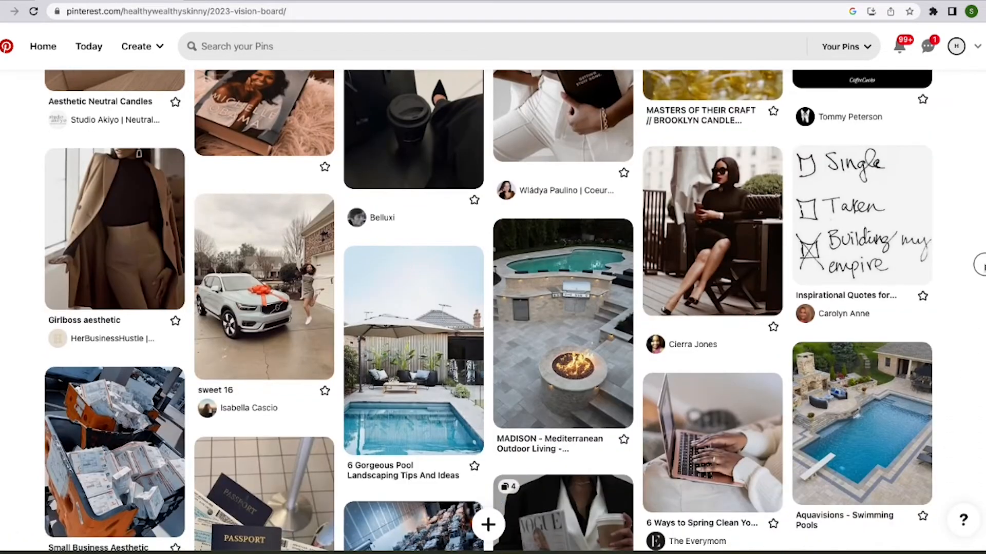
pyautogui.scroll(-13, 980, 350)
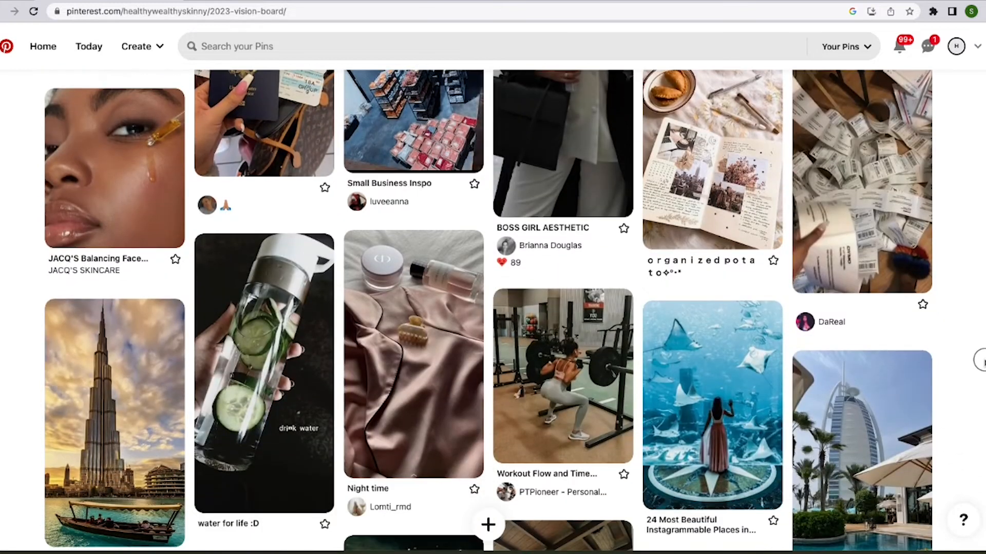
pyautogui.scroll(-3, 981, 481)
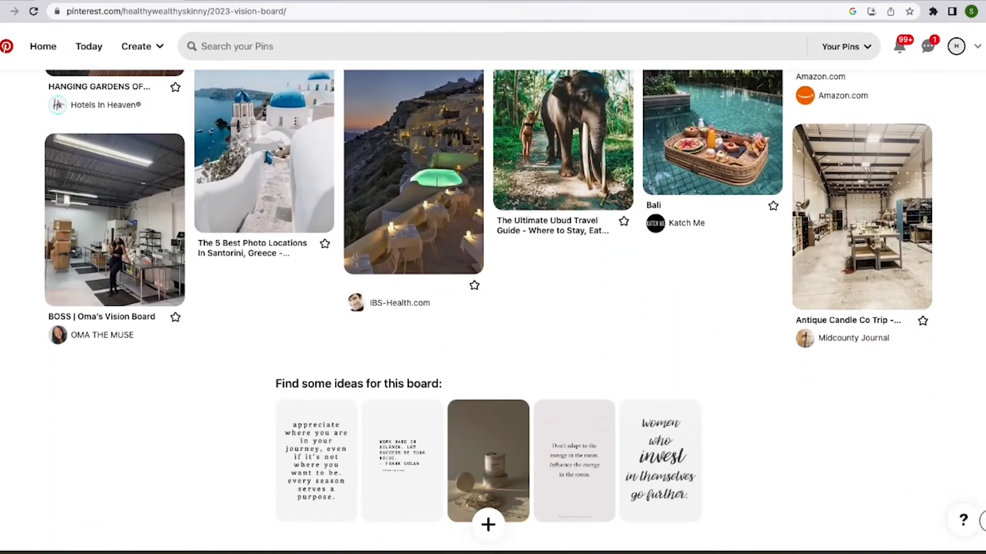
pyautogui.scroll(7, 981, 504)
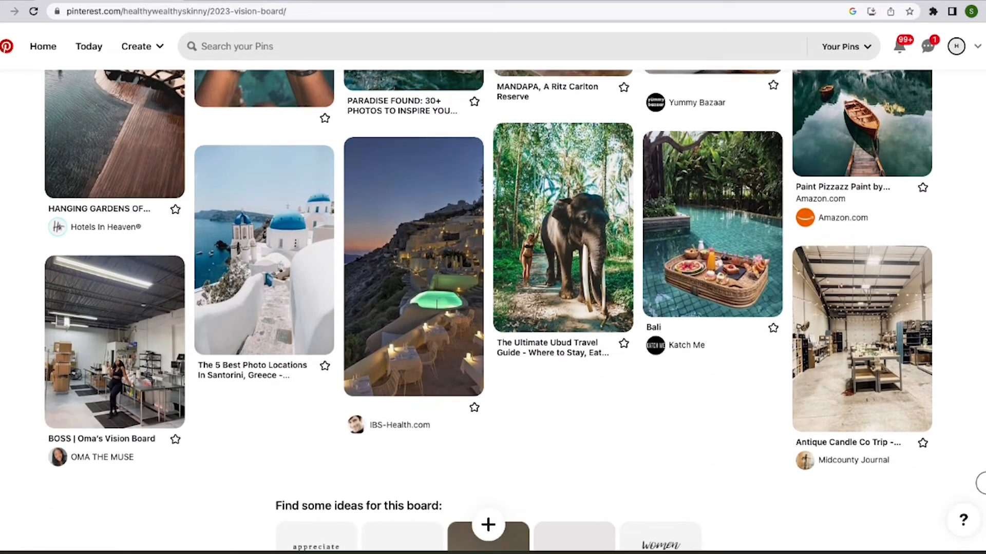
pyautogui.scroll(12, 978, 447)
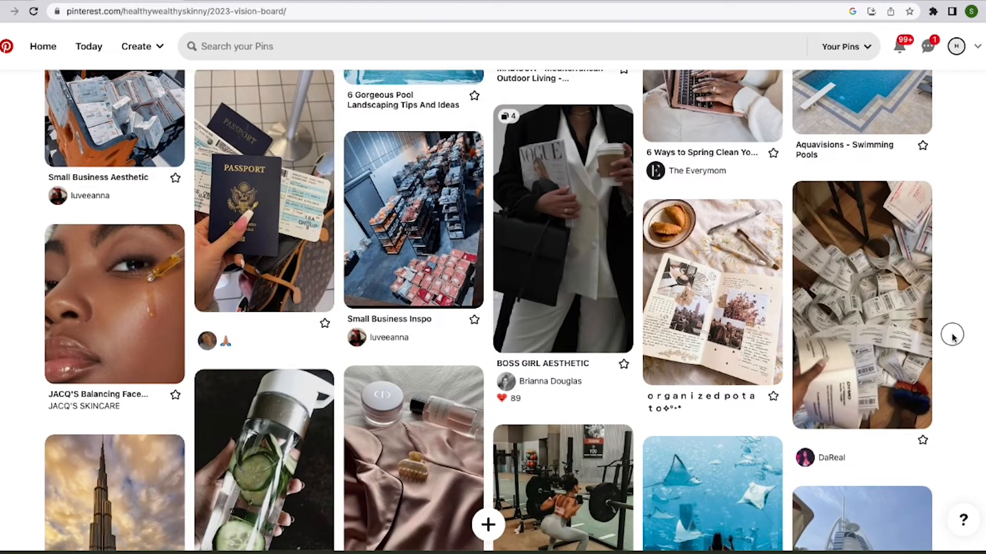
pyautogui.scroll(12, 952, 336)
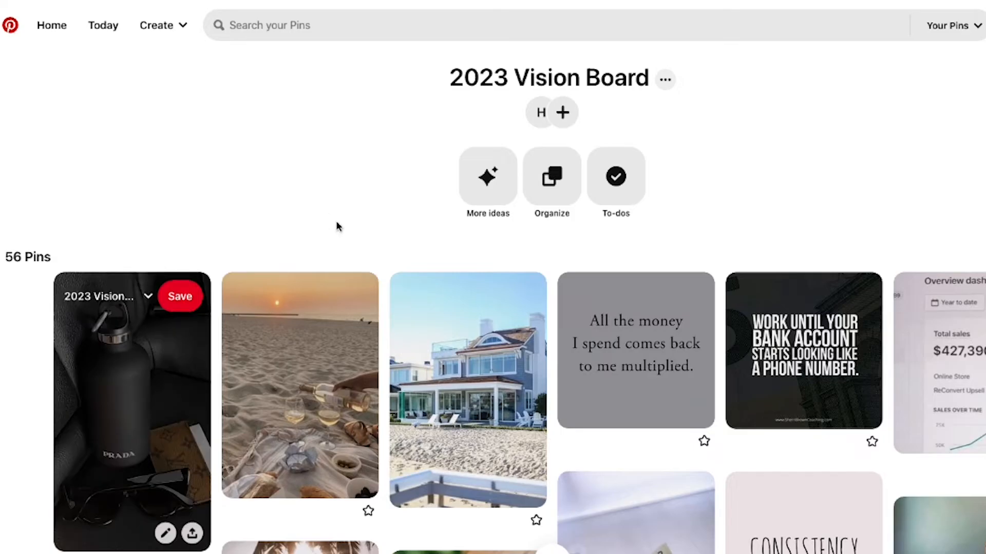
# Copy images from the board's first row, including the beach picnic, beach house and both money quotes, into the 2023 Vision Board folder.
pyautogui.scroll(-1, 337, 225)
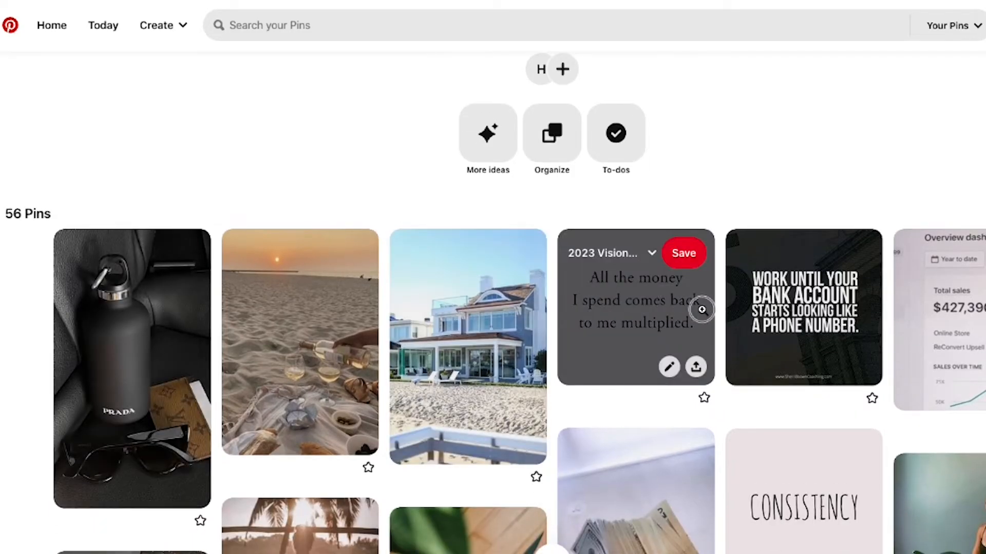
pyautogui.moveTo(338, 202); pyautogui.dragTo(575, 217)
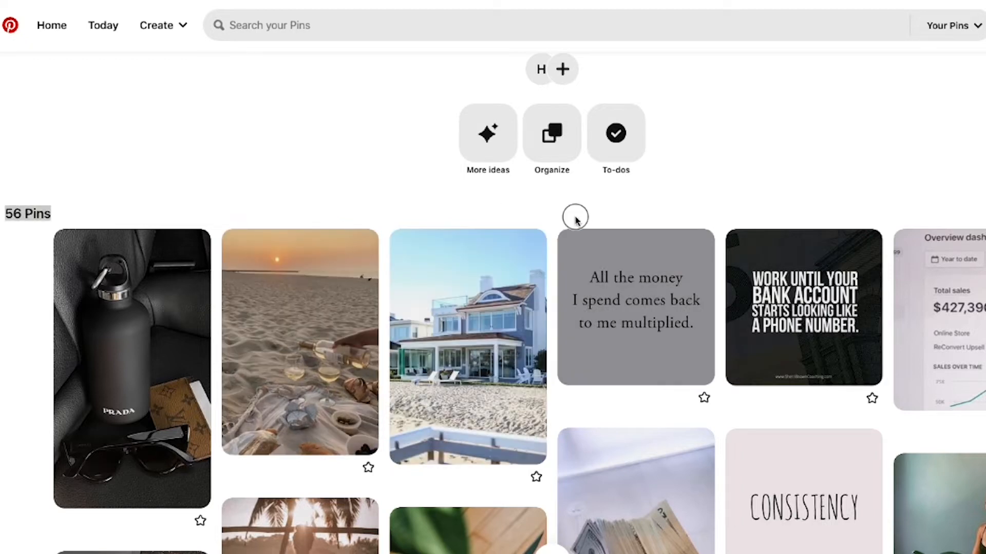
pyautogui.moveTo(284, 345); pyautogui.dragTo(51, 370)
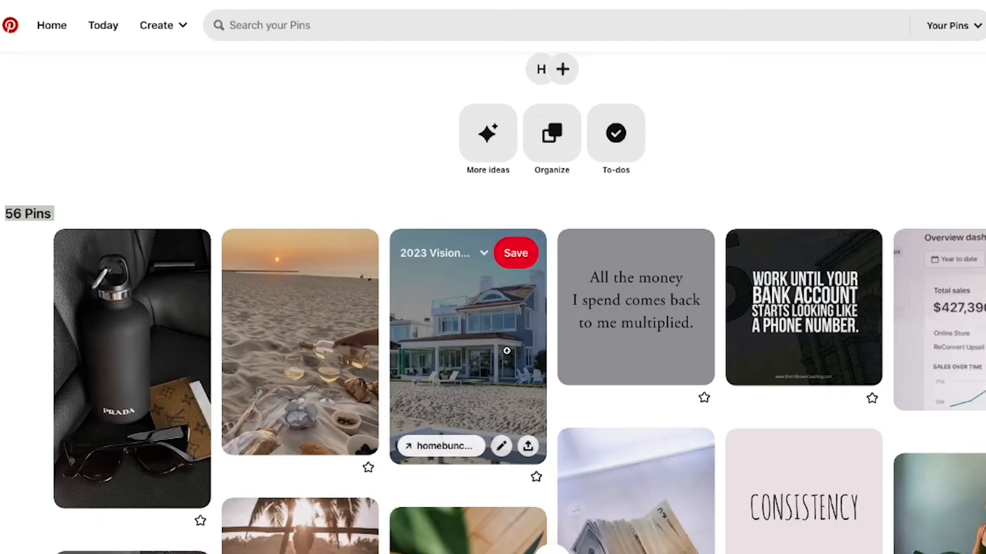
pyautogui.moveTo(505, 352); pyautogui.dragTo(589, 383)
pyautogui.moveTo(679, 336); pyautogui.dragTo(211, 406)
pyautogui.moveTo(827, 340); pyautogui.dragTo(329, 400)
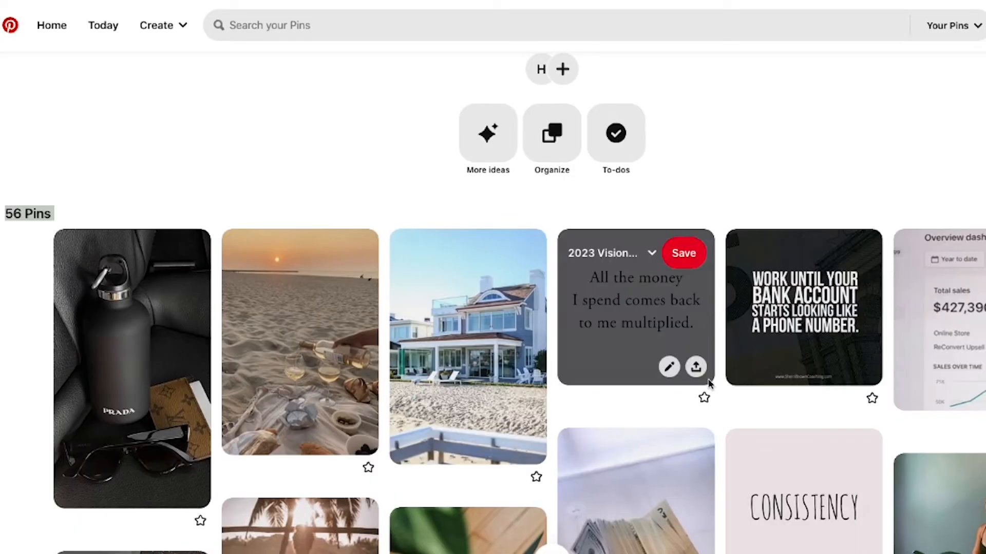
# Copy the workout gear, sunset meditation, cash stack and "Consistency" images from the board into the folder.
pyautogui.scroll(-8, 722, 368)
pyautogui.moveTo(159, 285); pyautogui.dragTo(237, 303)
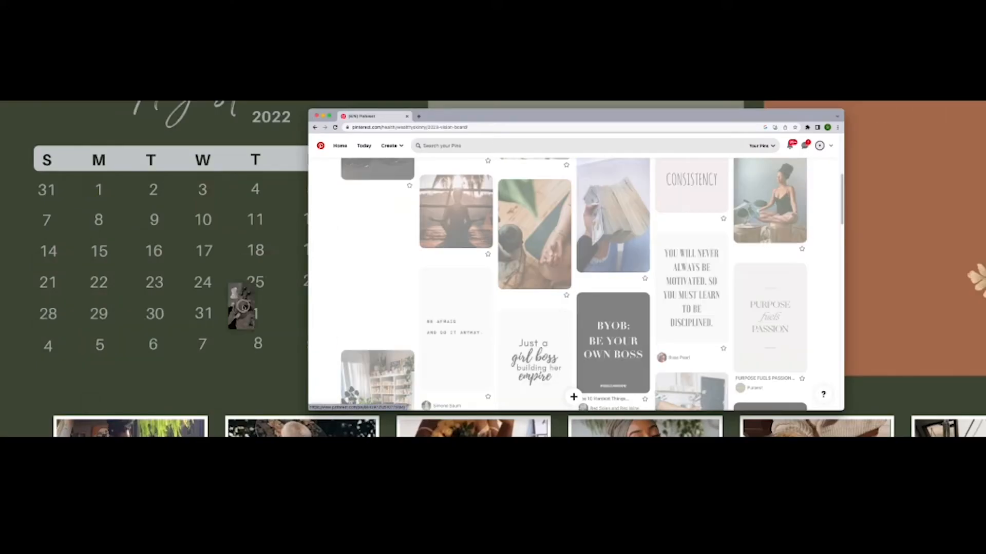
pyautogui.moveTo(243, 403); pyautogui.dragTo(258, 405)
pyautogui.moveTo(452, 228); pyautogui.dragTo(37, 363)
pyautogui.moveTo(334, 303); pyautogui.dragTo(333, 304)
pyautogui.moveTo(606, 234); pyautogui.dragTo(339, 302)
pyautogui.moveTo(684, 192); pyautogui.dragTo(341, 300)
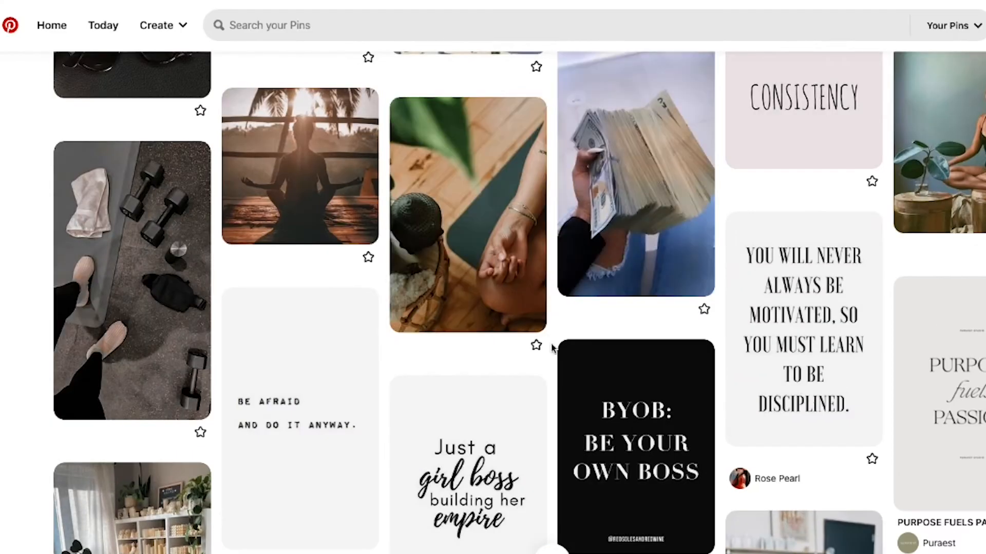
# Copy the "Be afraid and do it anyway" and "BYOB: Be your own boss" quote images into the folder.
pyautogui.scroll(-3, 847, 315)
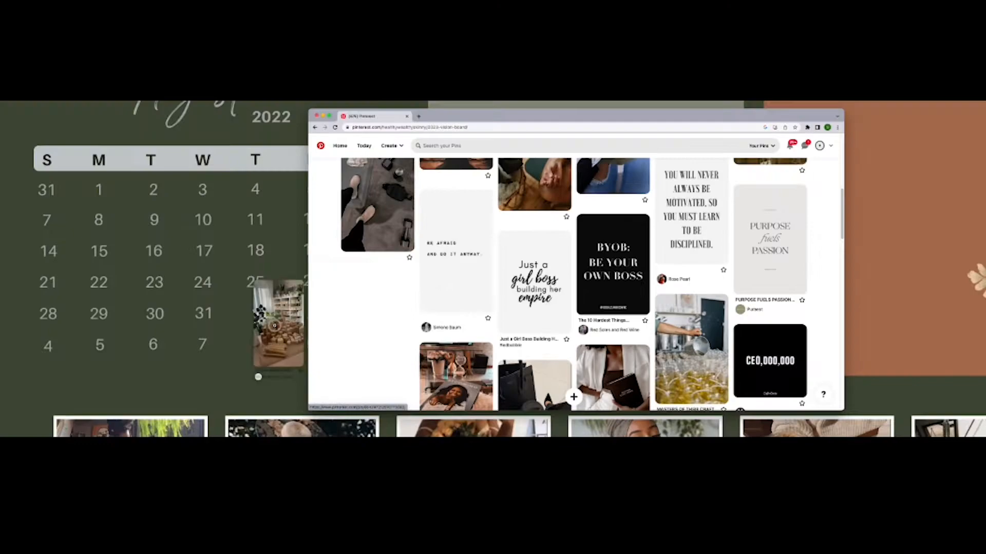
pyautogui.moveTo(274, 325); pyautogui.dragTo(377, 318)
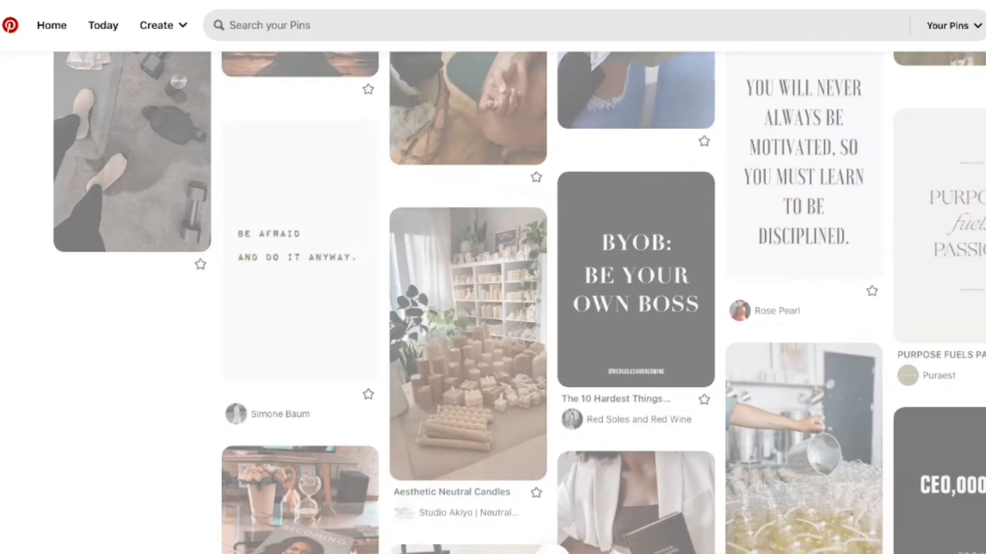
pyautogui.moveTo(613, 265); pyautogui.dragTo(272, 282)
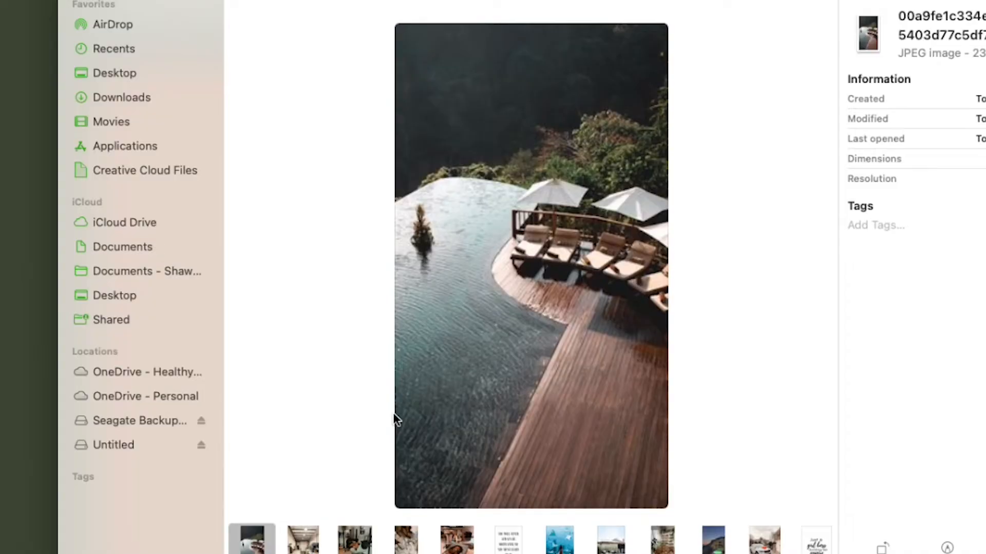
# Browse through the large previews of the images collected in the folder.
pyautogui.press('Right')
pyautogui.press('Right')
pyautogui.press('Right')
pyautogui.press('Right')
pyautogui.press('Right')
pyautogui.press('Right')
pyautogui.press('Right')
pyautogui.press('Right')
pyautogui.press('Right')
pyautogui.press('Right')
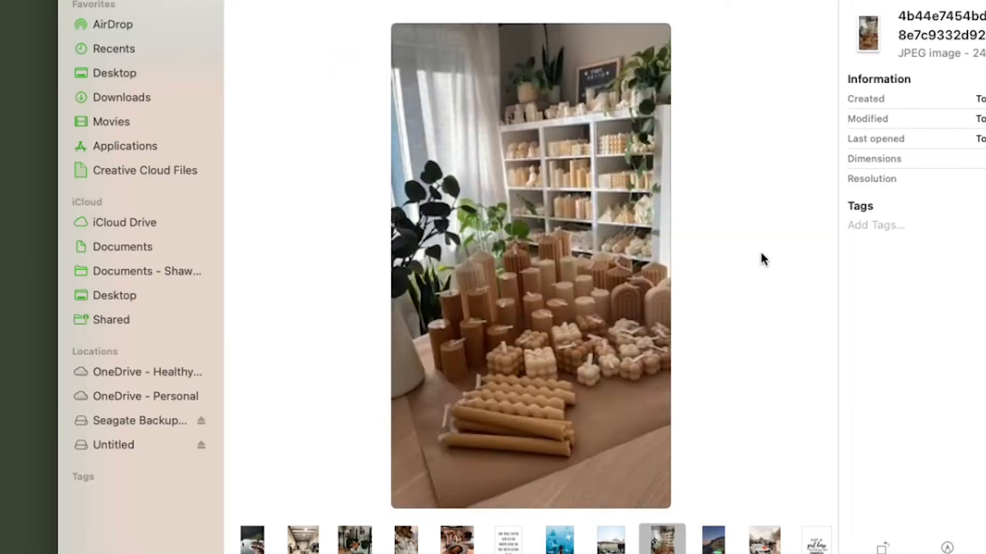
# Review the remaining image previews in the folder, from the candle display through to the Santorini view.
pyautogui.press('Right')
pyautogui.press('Right')
pyautogui.press('Right')
pyautogui.press('Right')
pyautogui.press('Right')
pyautogui.press('Right')
pyautogui.press('Right')
pyautogui.press('Right')
pyautogui.press('Right')
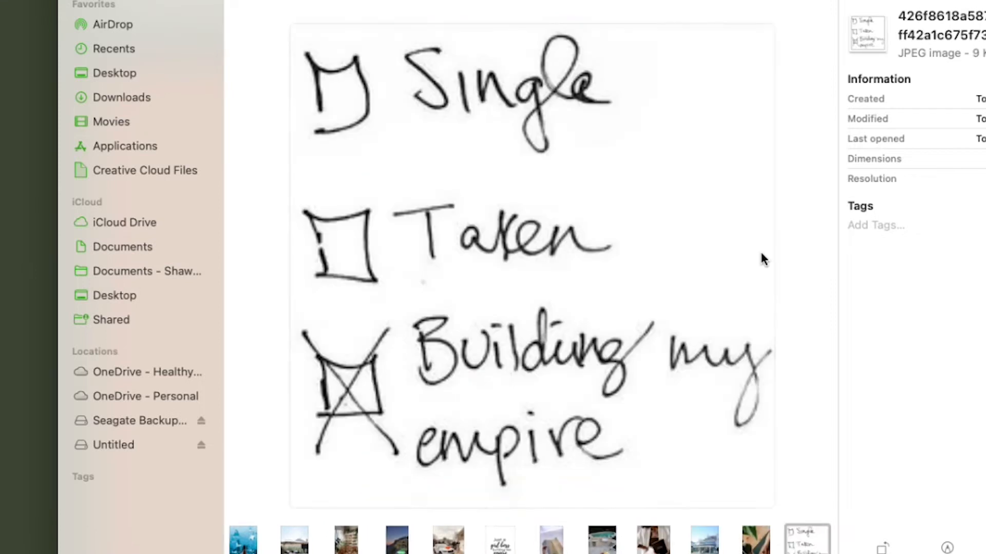
pyautogui.press('Right')
pyautogui.press('Right')
pyautogui.press('Right')
pyautogui.press('Right')
pyautogui.press('Right')
pyautogui.press('Right')
pyautogui.press('Right')
pyautogui.press('Right')
pyautogui.press('Right')
pyautogui.press('Right')
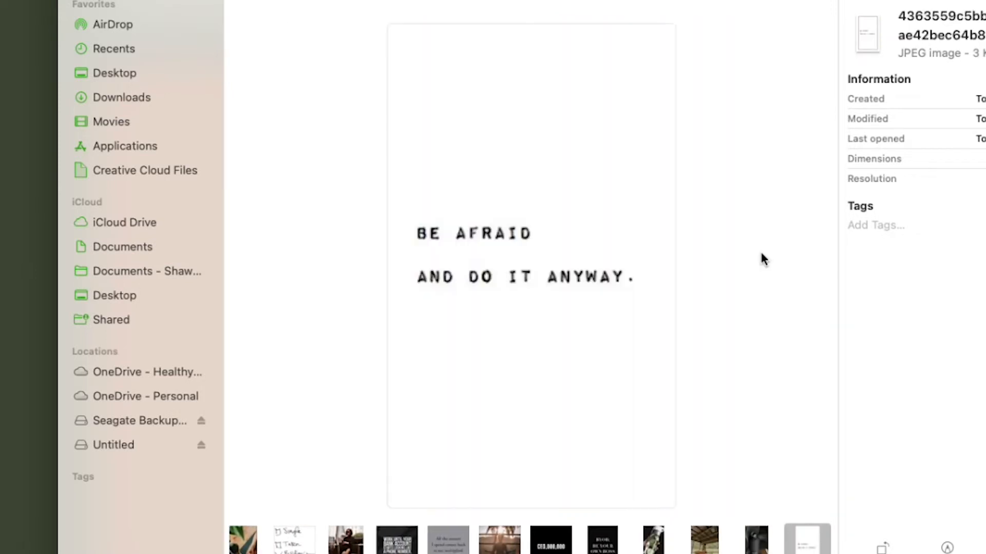
pyautogui.press('Right')
pyautogui.press('Right')
pyautogui.press('Right')
pyautogui.press('Right')
pyautogui.press('Right')
pyautogui.press('Right')
pyautogui.press('Right')
pyautogui.press('Right')
pyautogui.press('Right')
pyautogui.press('Right')
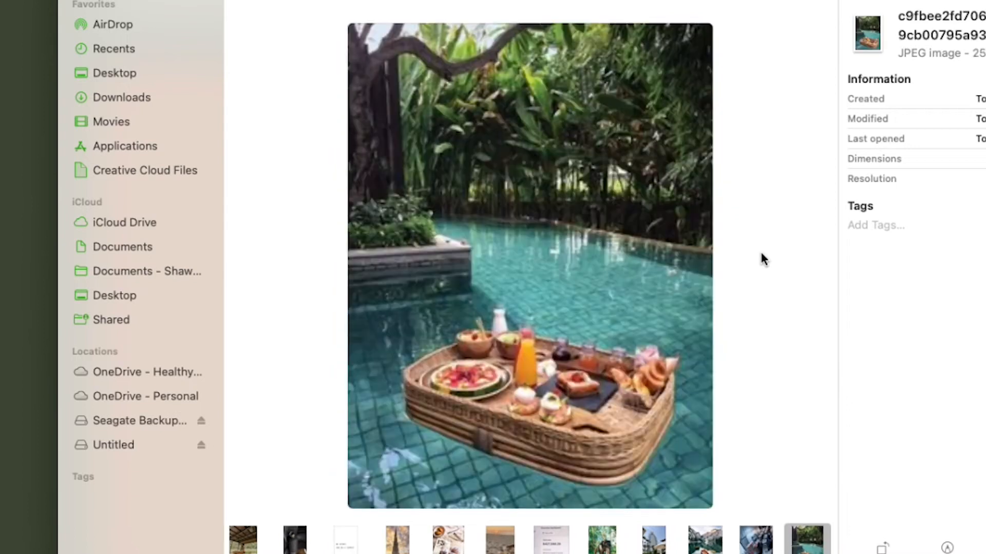
pyautogui.press('Right')
pyautogui.press('Right')
pyautogui.press('Right')
pyautogui.press('Right')
pyautogui.press('Right')
pyautogui.press('Right')
pyautogui.press('Right')
pyautogui.press('Right')
pyautogui.press('Right')
pyautogui.press('Right')
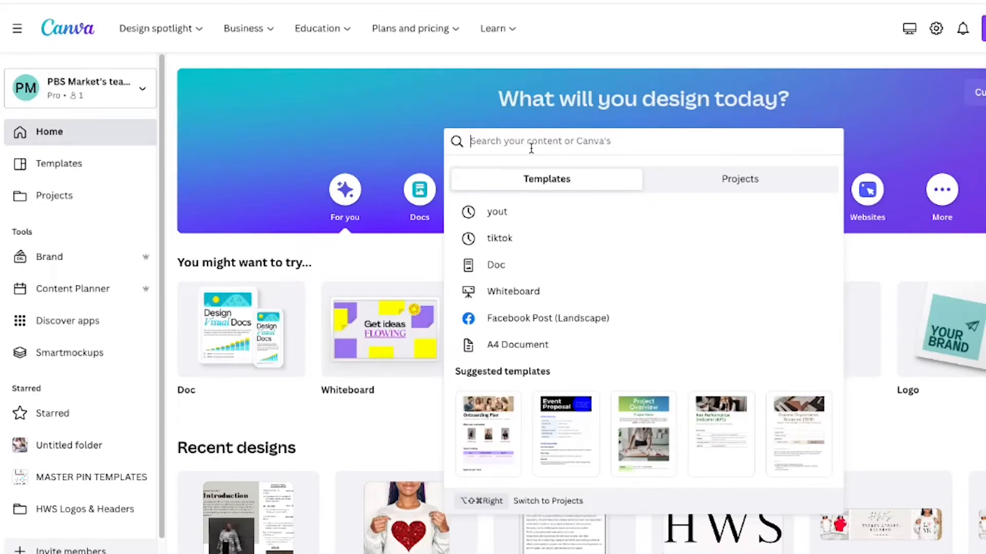
# Switch to Canva, search the templates for "vision boards photo collage" and open the Beige Aesthetic Minimalist Mood Board template.
pyautogui.write('vision board')
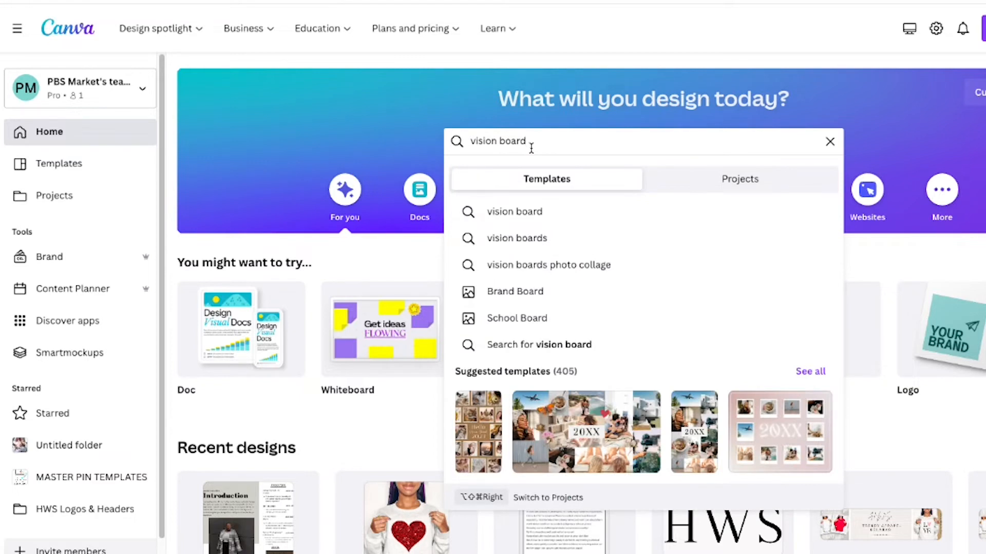
pyautogui.click(519, 265)
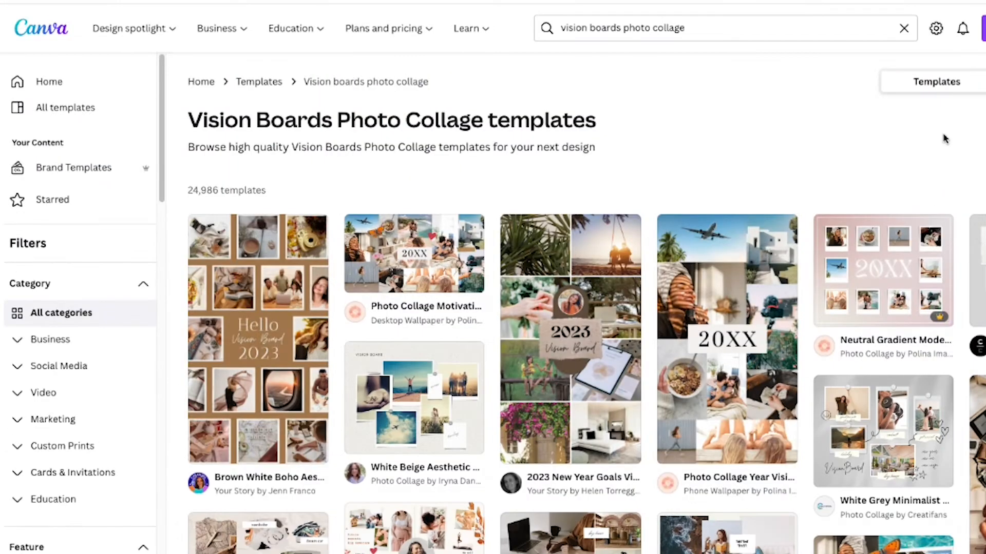
pyautogui.scroll(-5, 820, 248)
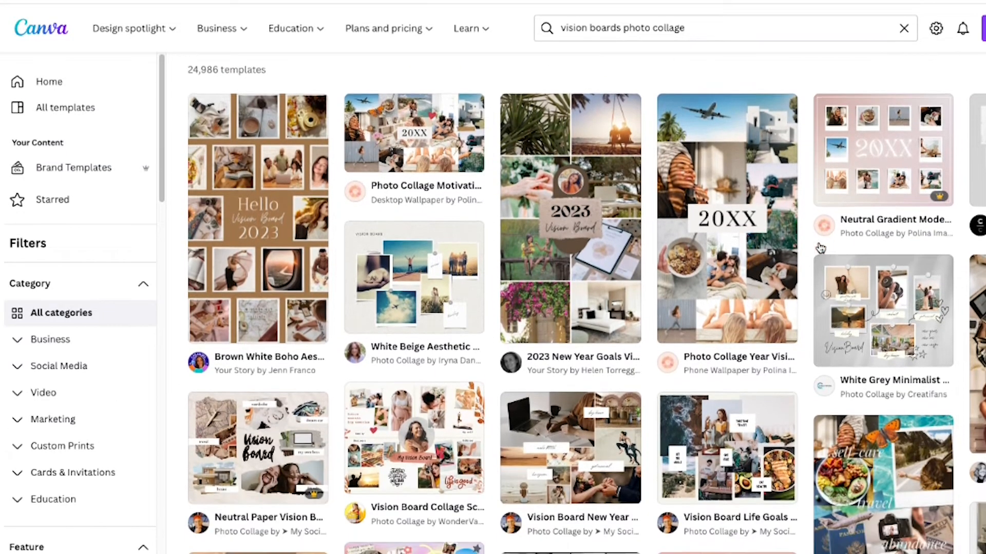
pyautogui.scroll(-5, 821, 248)
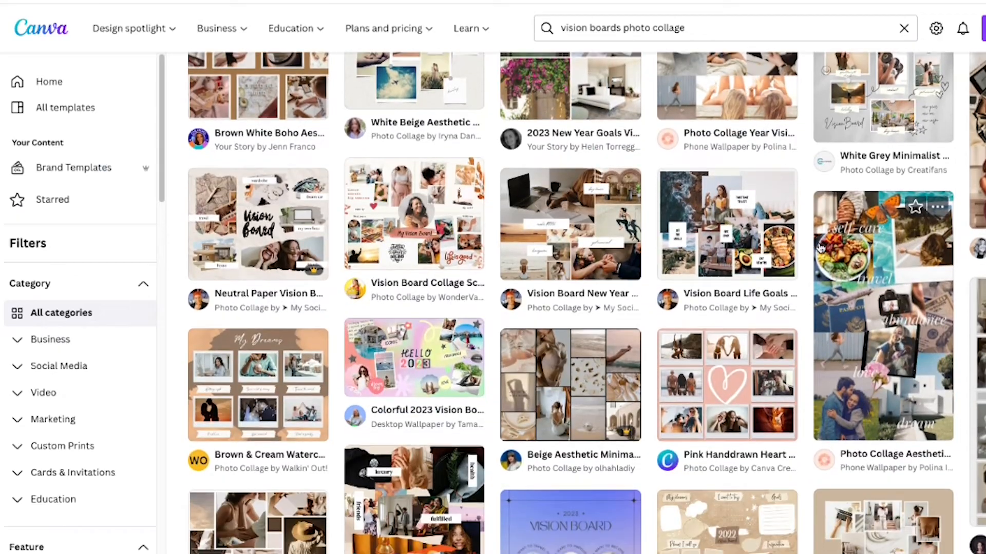
# Create a resized copy of the photo collage at 1920 × 1080 px.
pyautogui.click(87, 17)
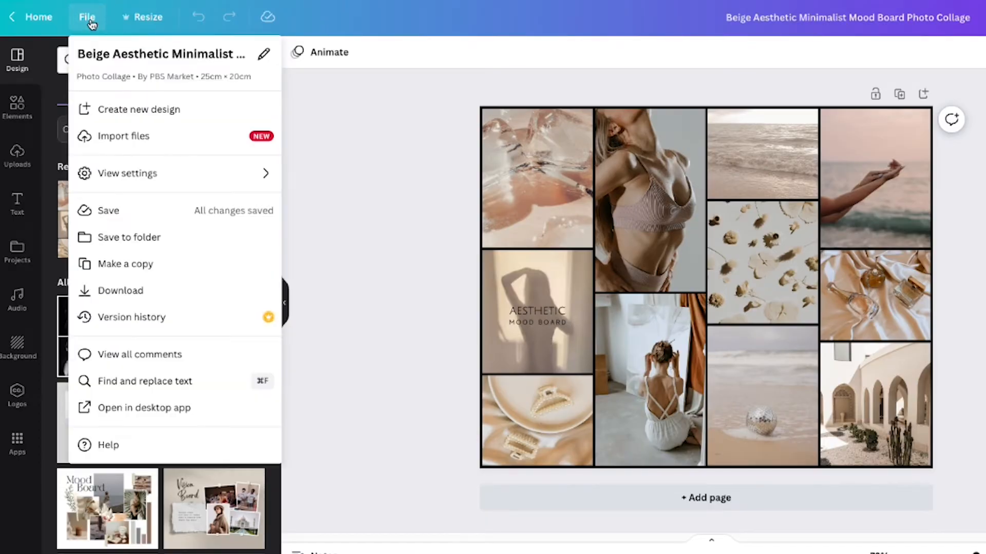
pyautogui.click(145, 18)
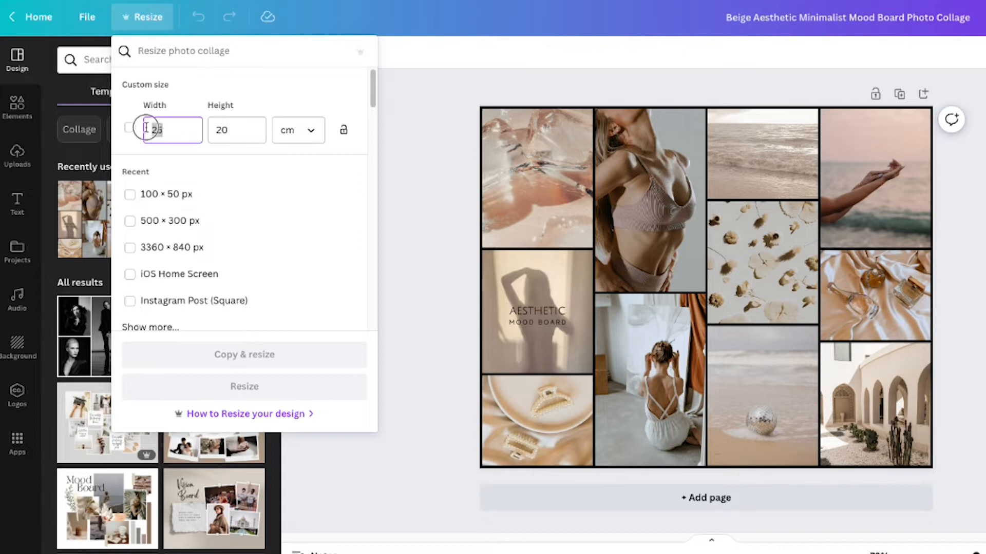
pyautogui.write('1920')
pyautogui.click(214, 130)
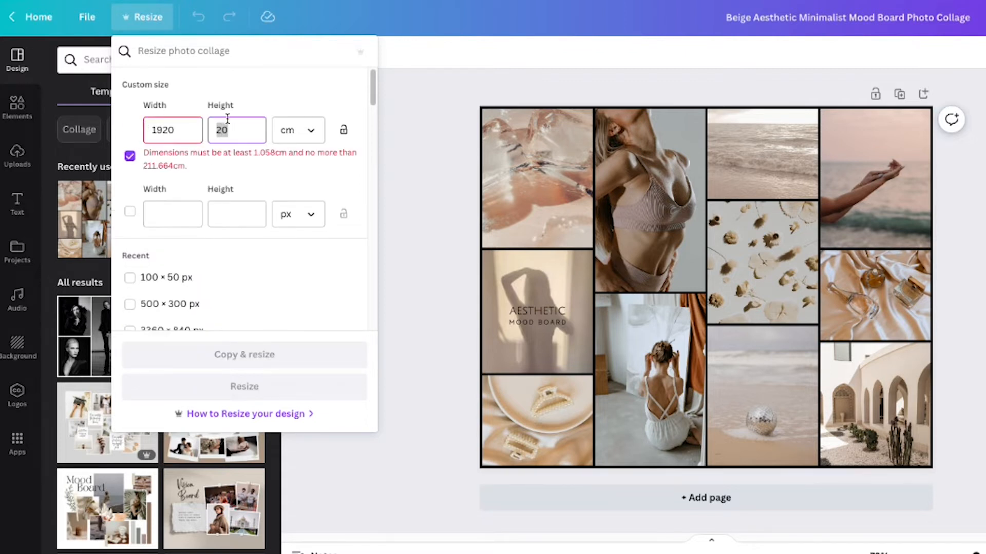
pyautogui.click(308, 130)
pyautogui.click(286, 168)
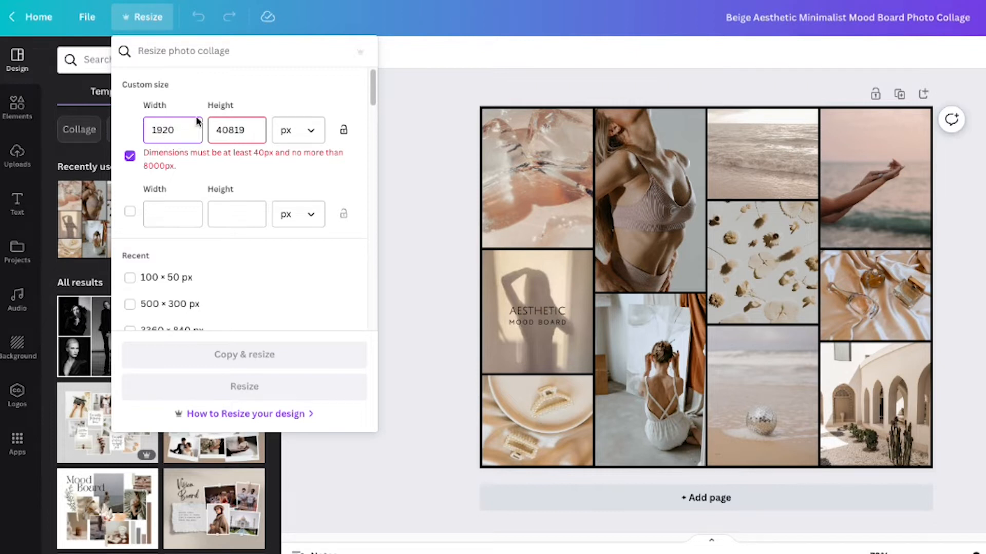
pyautogui.write('1080')
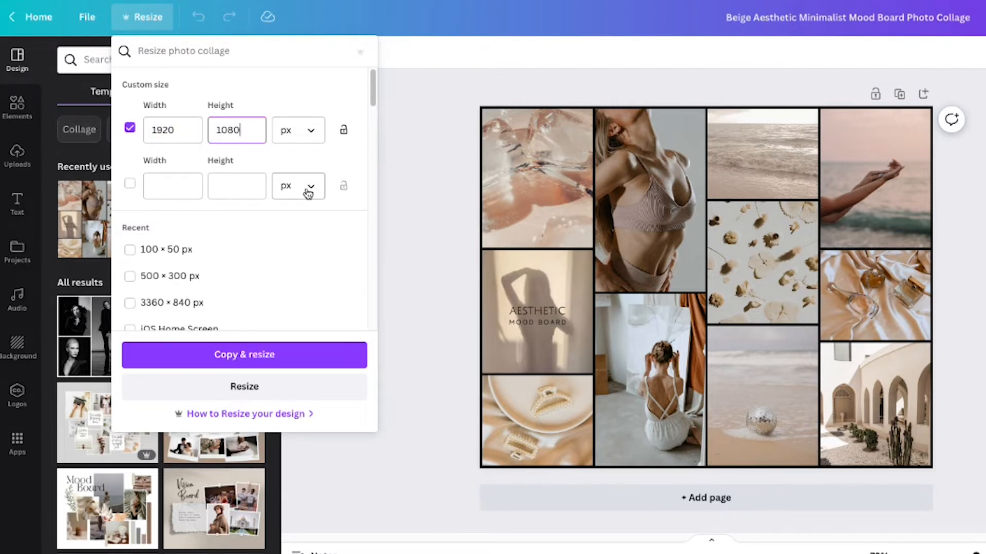
pyautogui.click(308, 357)
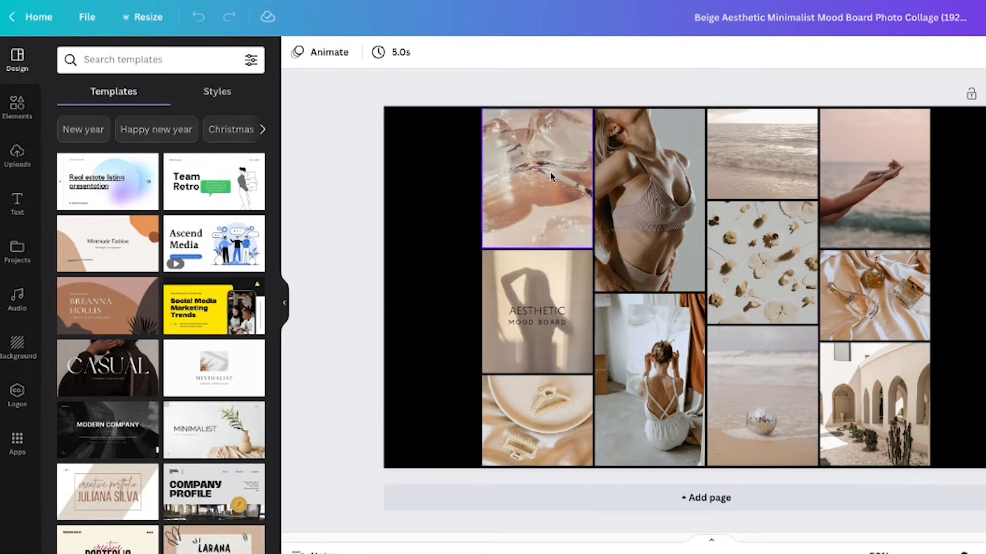
pyautogui.moveTo(550, 177)
pyautogui.mouseDown()
pyautogui.moveTo(498, 165)
pyautogui.moveTo(540, 168)
pyautogui.mouseUp()
pyautogui.click(349, 168)
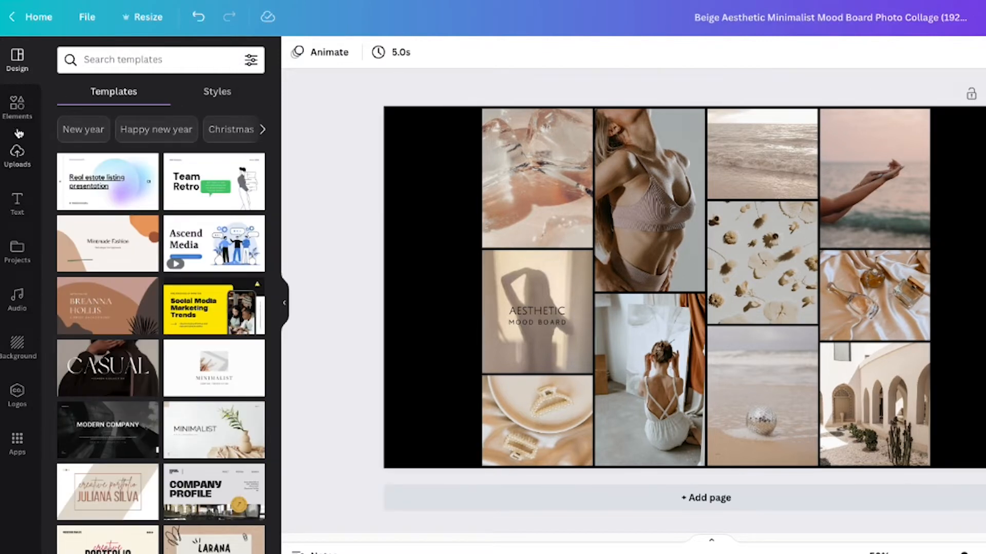
# Upload all the images from the 2023 Vision Board folder into the Canva design's uploads.
pyautogui.click(15, 157)
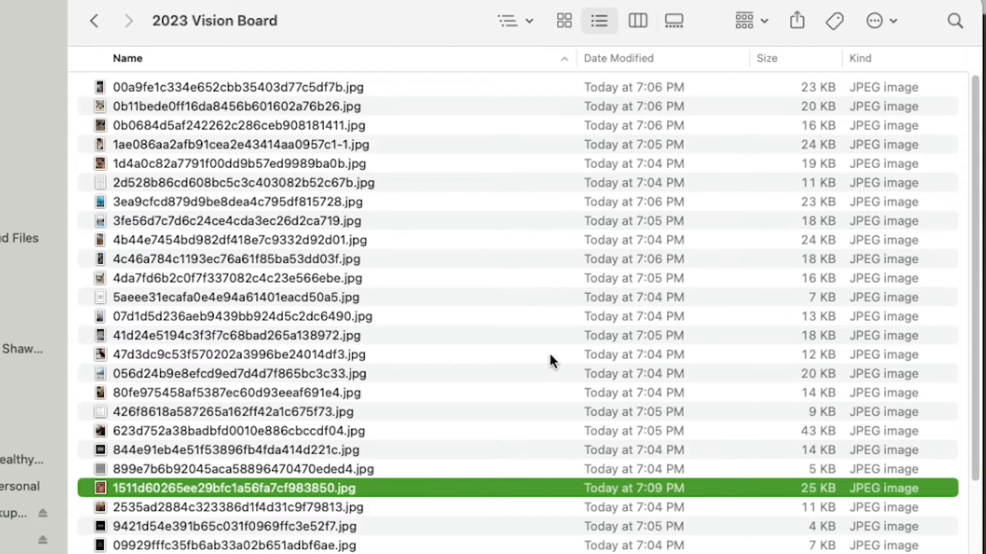
pyautogui.click(240, 86)
pyautogui.scroll(-10, 354, 335)
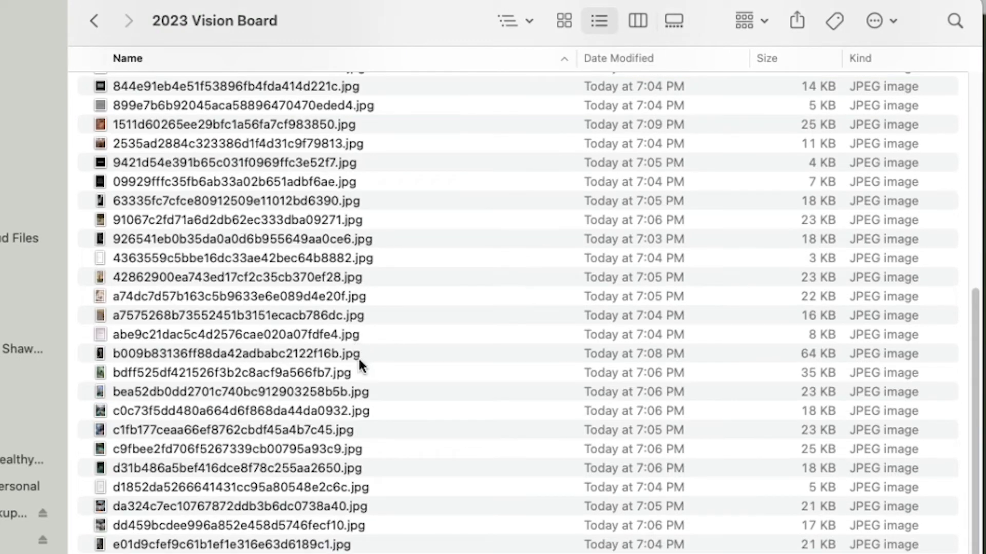
pyautogui.press('super+a')
pyautogui.moveTo(278, 399); pyautogui.dragTo(446, 369)
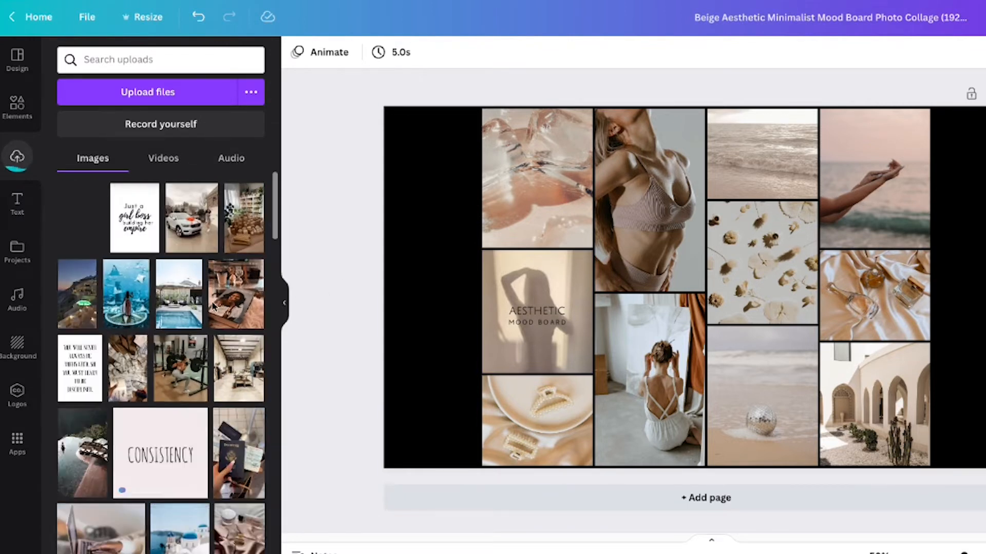
# Replace template photos with the coat outfit, laptop, workout gear and black handbag images, and delete the "AESTHETIC MOOD BOARD" text.
pyautogui.scroll(-2, 178, 309)
pyautogui.scroll(-2, 209, 302)
pyautogui.scroll(5, 208, 300)
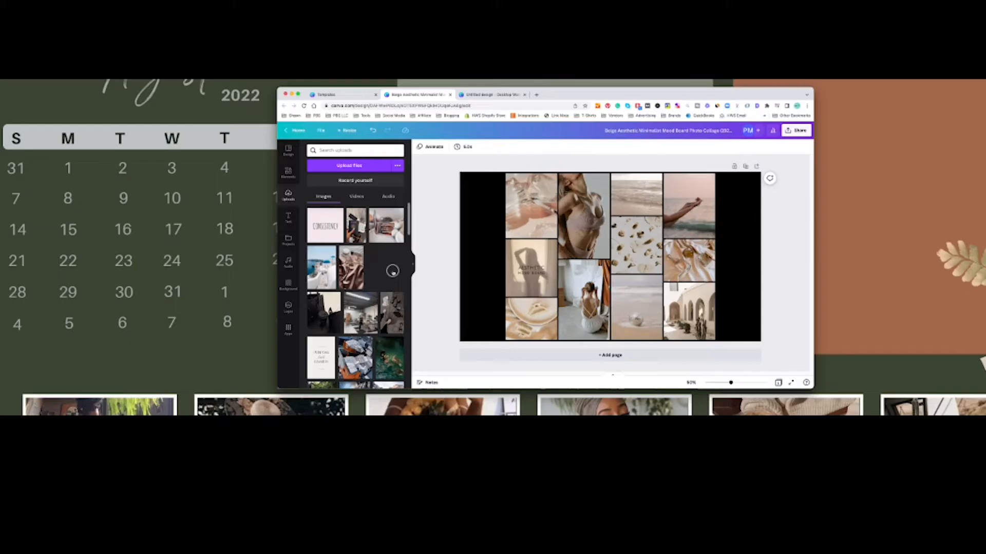
pyautogui.moveTo(182, 311); pyautogui.dragTo(495, 178)
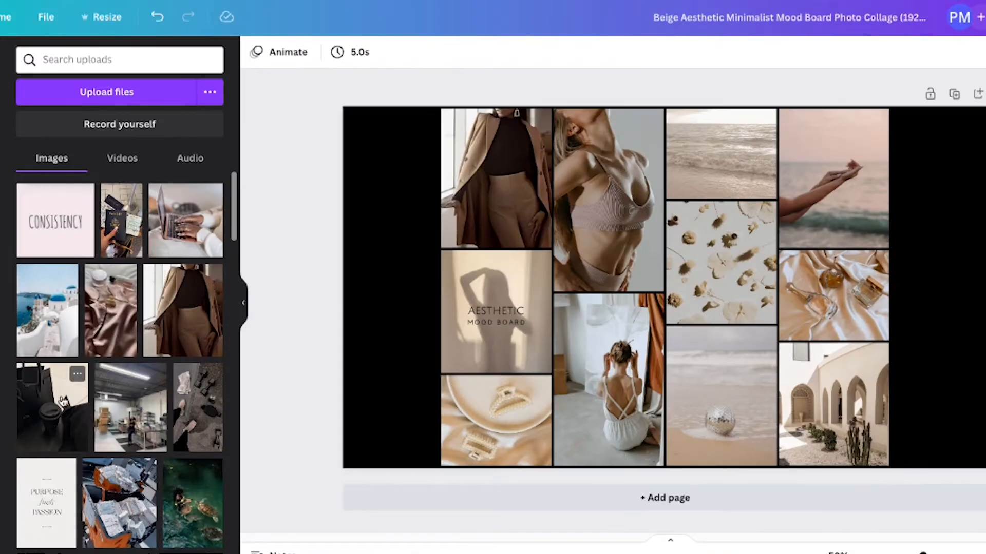
pyautogui.moveTo(164, 221); pyautogui.dragTo(672, 201)
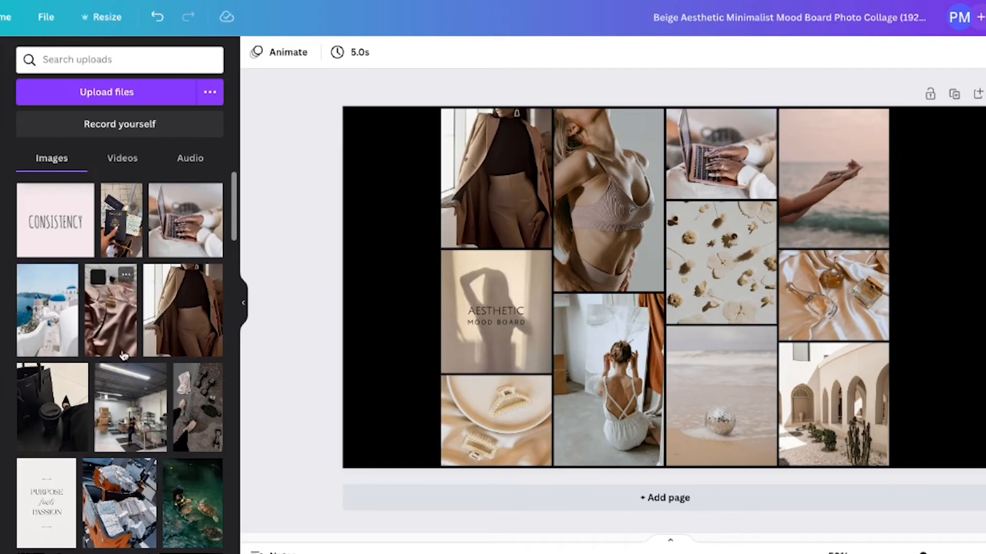
pyautogui.moveTo(198, 407); pyautogui.dragTo(600, 386)
pyautogui.moveTo(580, 303); pyautogui.dragTo(580, 304)
pyautogui.moveTo(328, 316); pyautogui.dragTo(527, 278)
pyautogui.click(494, 315)
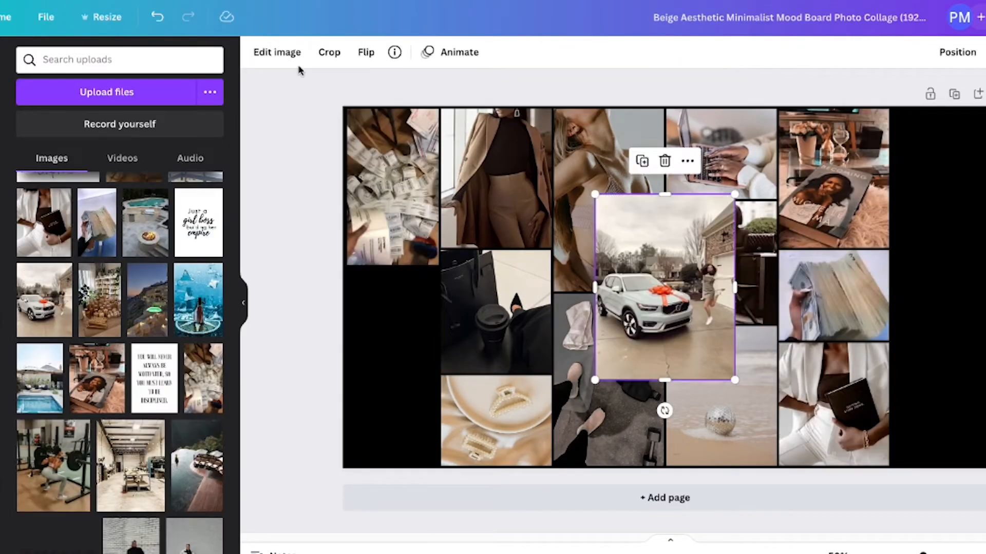
# Crop the top and bottom of the white car photo to fit the collage space below the black handbag.
pyautogui.click(328, 53)
pyautogui.moveTo(734, 194); pyautogui.dragTo(729, 258)
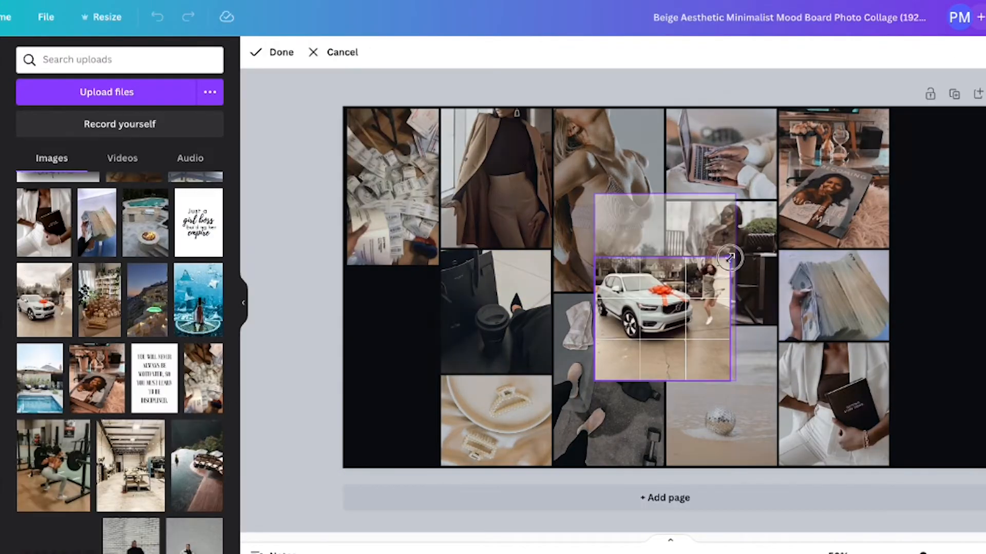
pyautogui.moveTo(730, 381); pyautogui.dragTo(735, 345)
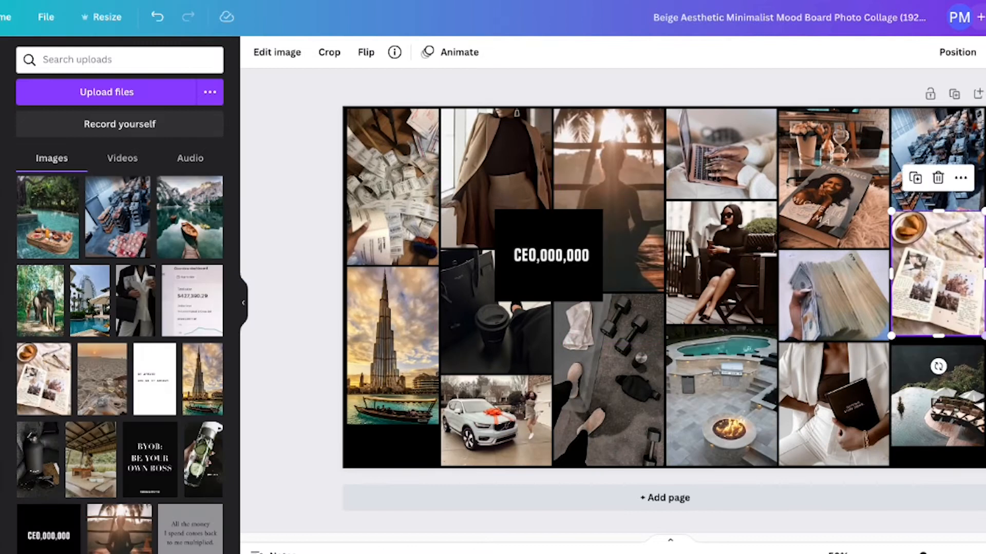
pyautogui.click(941, 293)
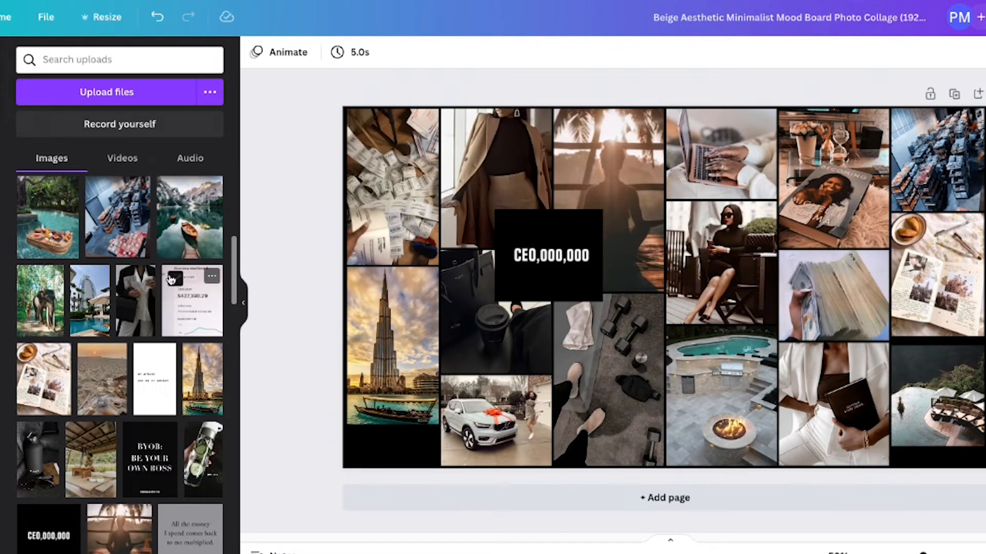
# Add the sales overview dashboard image to the collage and shrink it to about one column's width.
pyautogui.click(203, 322)
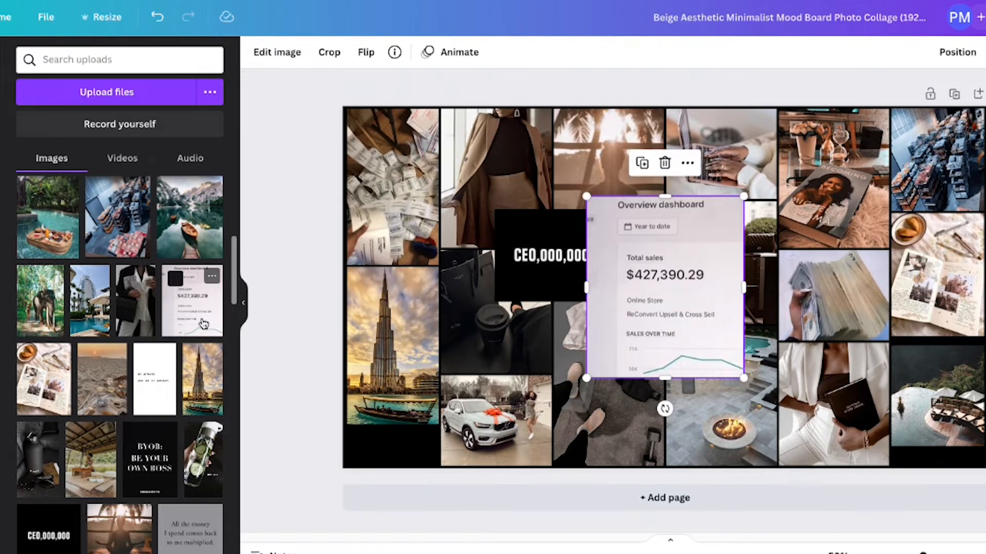
pyautogui.moveTo(743, 379); pyautogui.dragTo(678, 302)
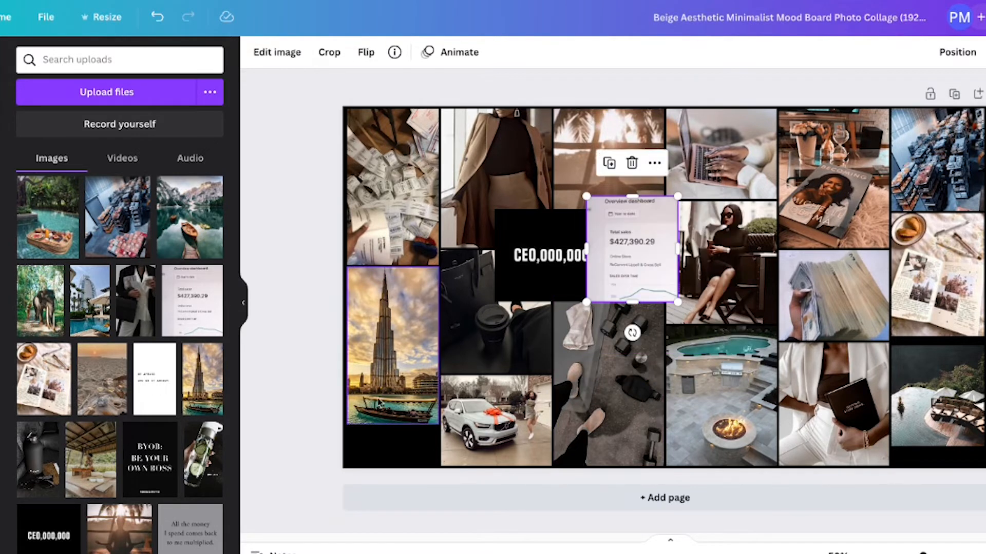
# Move the Burj Khalifa photo to the bottom of the first column and shorten the cash photo above it.
pyautogui.moveTo(378, 392); pyautogui.dragTo(379, 434)
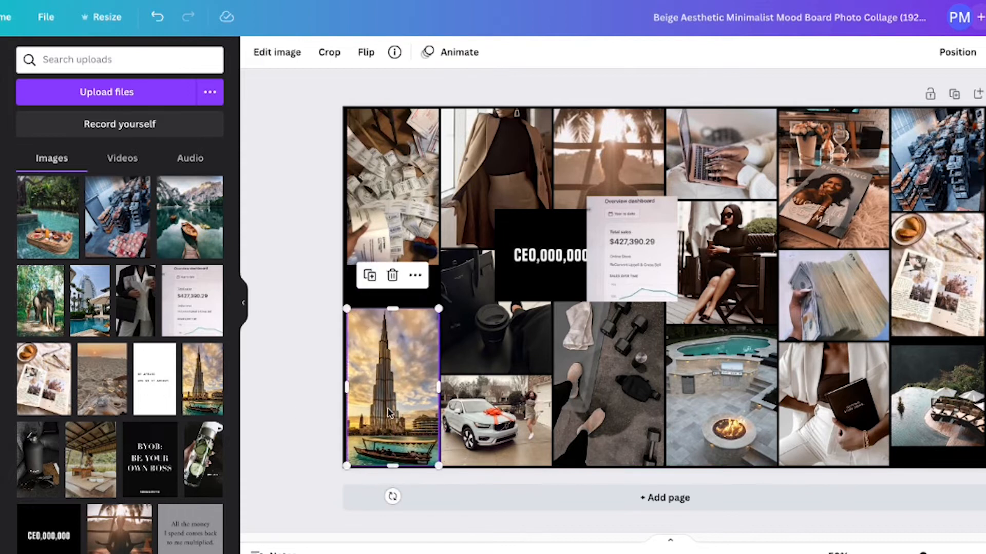
pyautogui.moveTo(396, 193); pyautogui.dragTo(396, 224)
pyautogui.moveTo(393, 149); pyautogui.dragTo(393, 213)
pyautogui.click(311, 191)
# Place the sales dashboard image at the top of the first column, resizing and cropping it to fill the space above the cash photo.
pyautogui.moveTo(627, 240); pyautogui.dragTo(388, 154)
pyautogui.moveTo(438, 216); pyautogui.dragTo(437, 214)
pyautogui.click(277, 206)
pyautogui.click(399, 141)
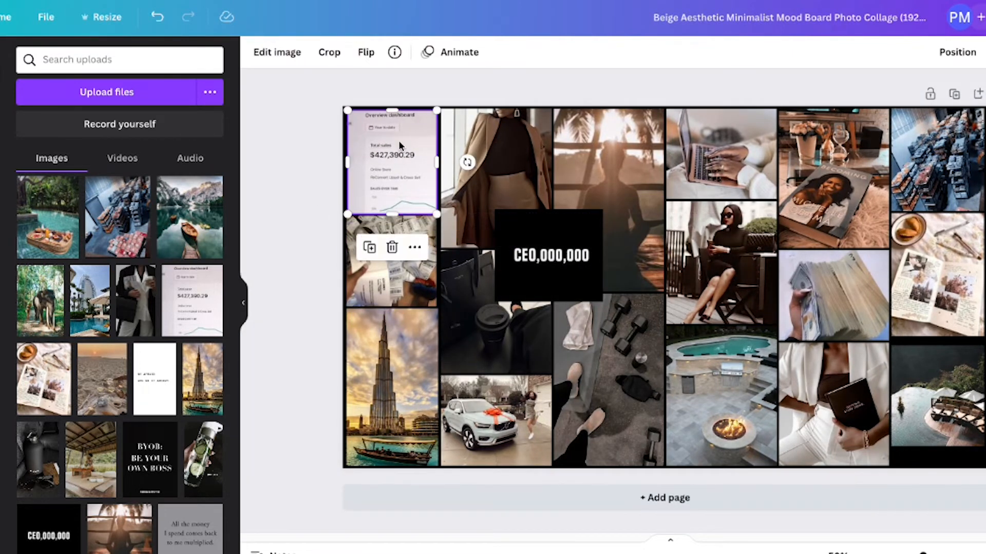
pyautogui.moveTo(398, 141); pyautogui.dragTo(399, 141)
pyautogui.click(304, 188)
pyautogui.click(386, 187)
pyautogui.moveTo(386, 187); pyautogui.dragTo(387, 186)
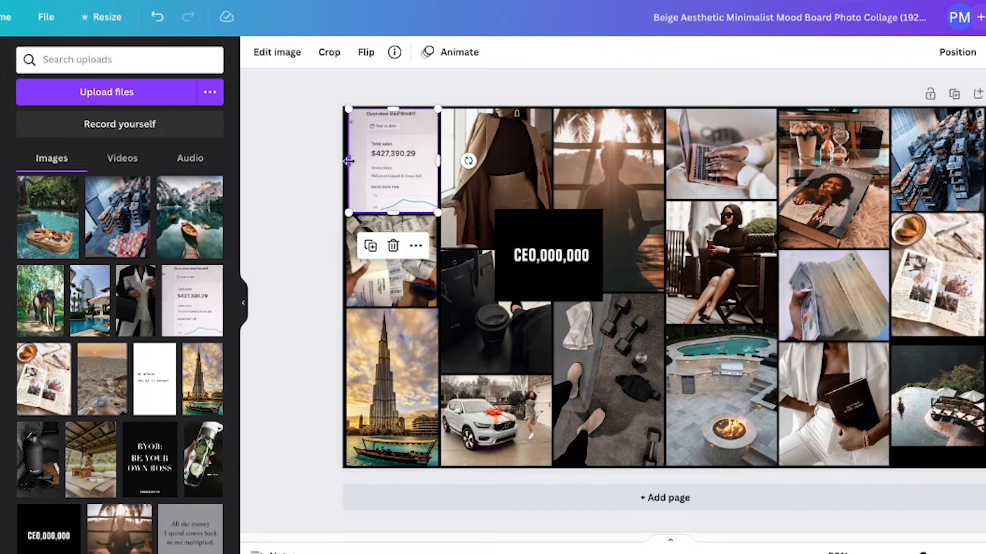
pyautogui.moveTo(348, 212); pyautogui.dragTo(345, 214)
pyautogui.click(317, 226)
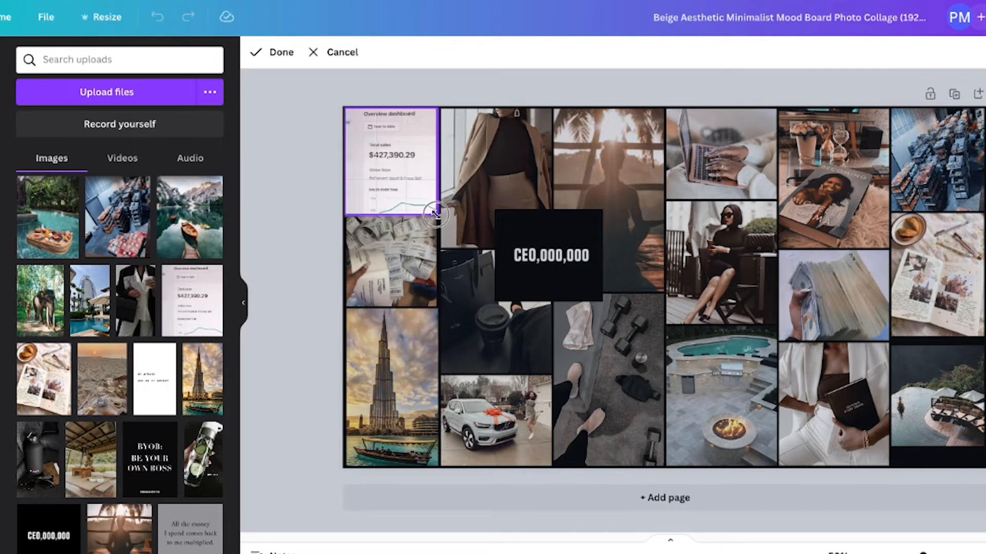
pyautogui.click(300, 226)
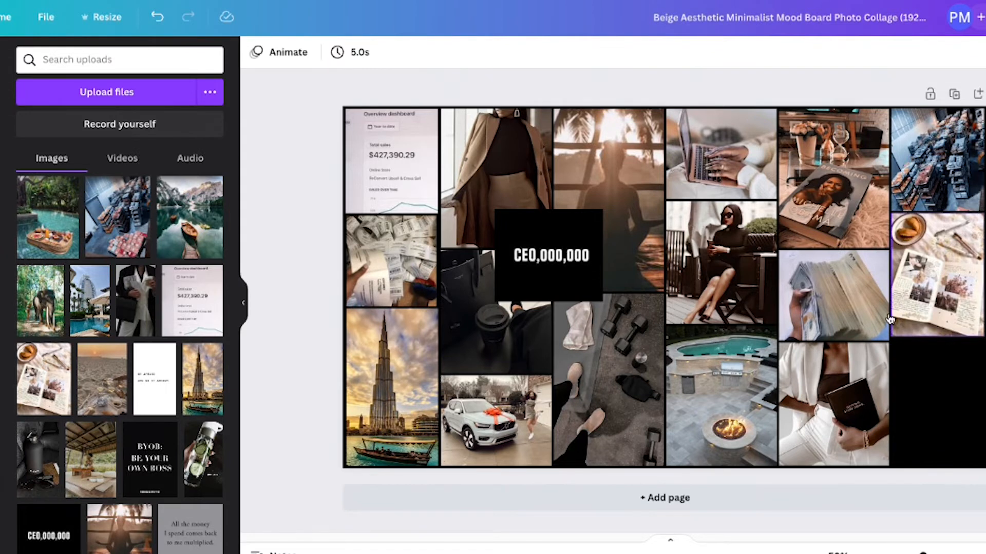
# Add the floating pool breakfast photo at the bottom of the last column, sized to fill the gap below the journal photo.
pyautogui.click(48, 217)
pyautogui.moveTo(659, 297); pyautogui.dragTo(936, 414)
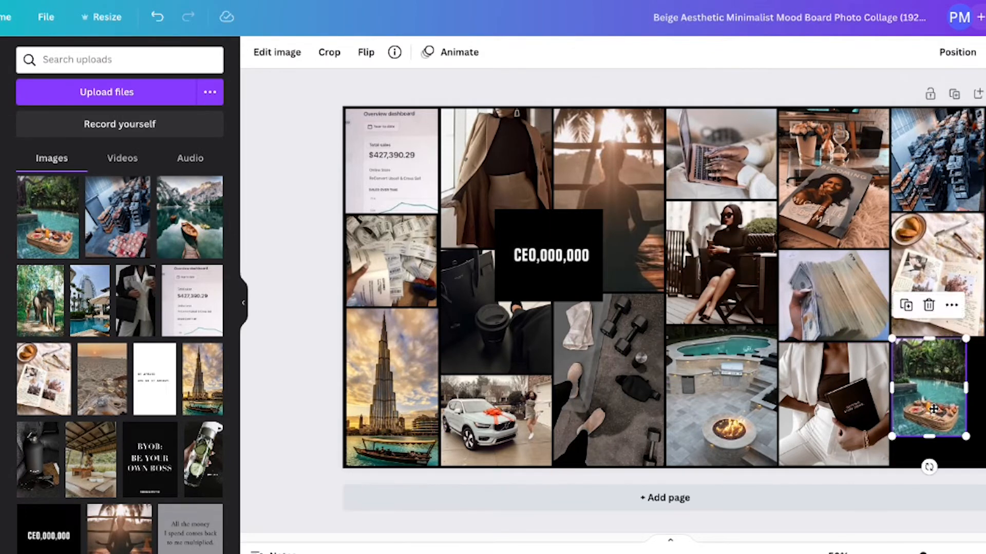
pyautogui.click(906, 476)
pyautogui.click(906, 447)
pyautogui.moveTo(936, 462); pyautogui.dragTo(936, 467)
pyautogui.click(976, 477)
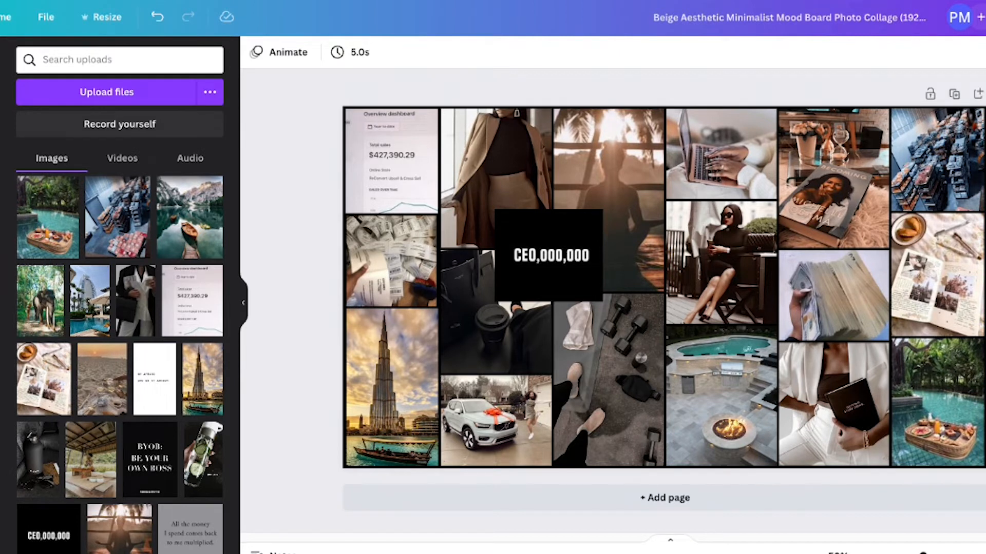
# Add the "All the money I spend comes back to me multiplied." quote, shrink it and overlap it on the book and journal photos.
pyautogui.scroll(-6, 91, 351)
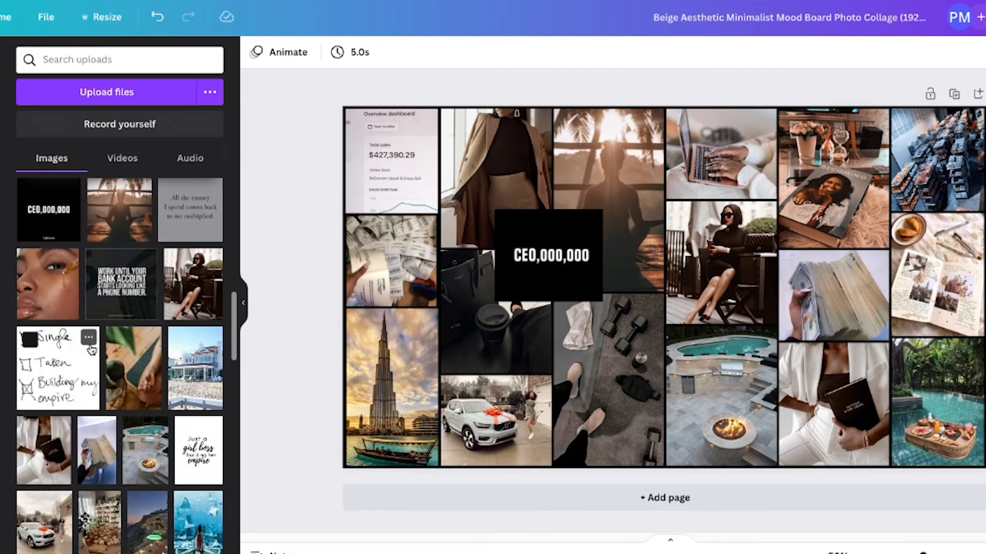
pyautogui.scroll(-3, 191, 403)
pyautogui.scroll(4, 172, 360)
pyautogui.click(185, 276)
pyautogui.moveTo(753, 377); pyautogui.dragTo(666, 291)
pyautogui.moveTo(615, 243); pyautogui.dragTo(892, 226)
pyautogui.click(984, 241)
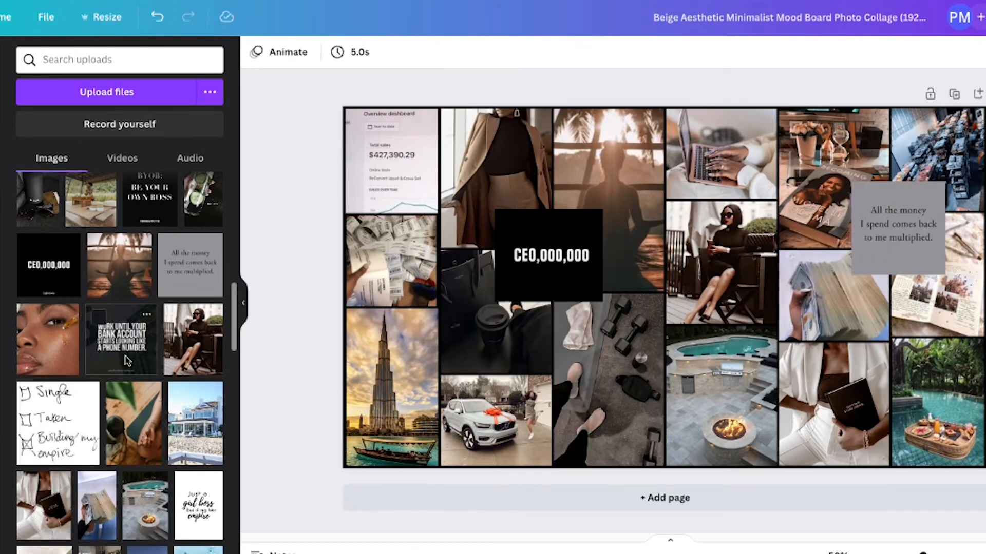
# Add the "BYOB: BE YOUR OWN BOSS" quote image and crop off its empty upper and lower areas.
pyautogui.scroll(4, 150, 378)
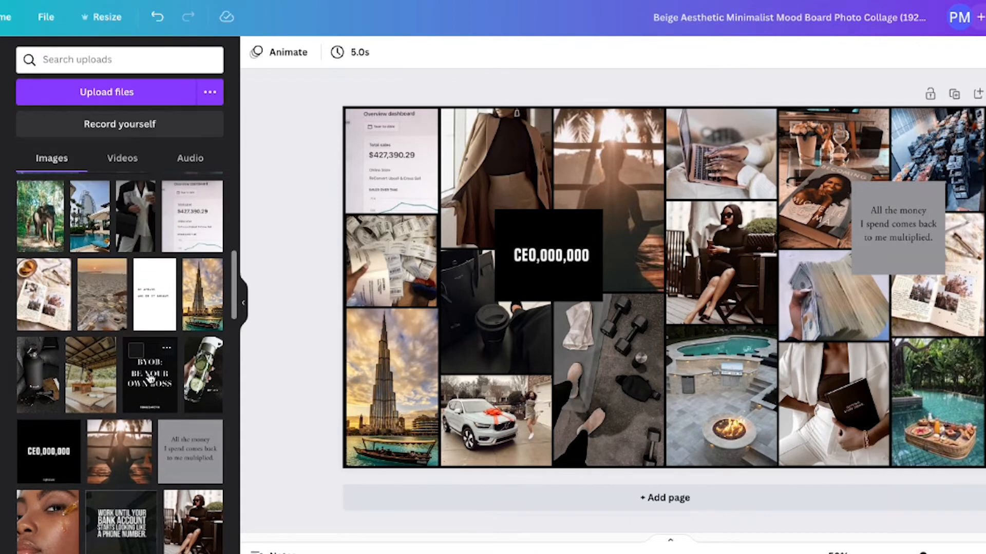
pyautogui.click(150, 379)
pyautogui.doubleClick(672, 328)
pyautogui.moveTo(732, 381); pyautogui.dragTo(732, 338)
pyautogui.moveTo(732, 191); pyautogui.dragTo(732, 230)
pyautogui.doubleClick(666, 296)
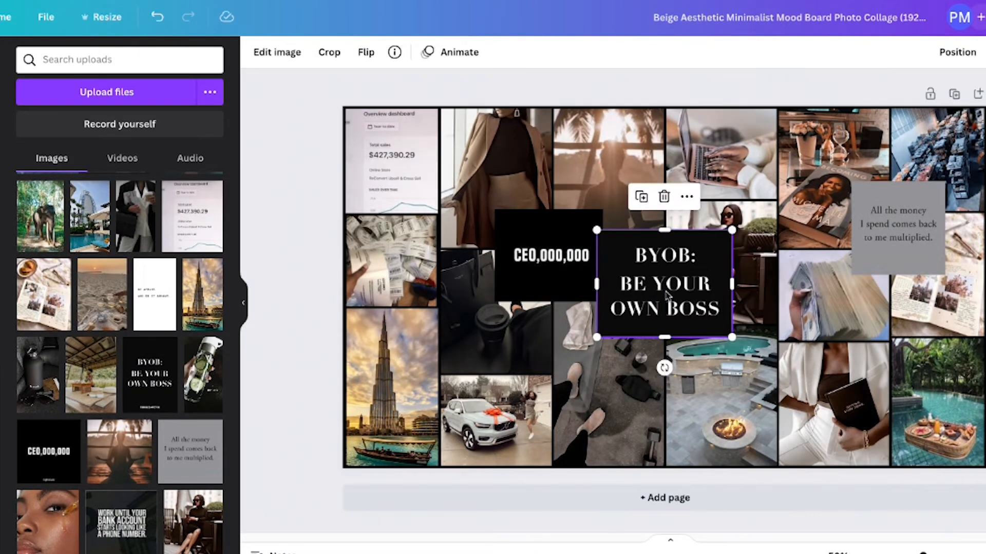
# Shrink the "BYOB: BE YOUR OWN BOSS" quote and overlap it on the fire pit, cash stack and white-suit photos.
pyautogui.moveTo(662, 286); pyautogui.dragTo(786, 360)
pyautogui.click(435, 391)
pyautogui.click(984, 500)
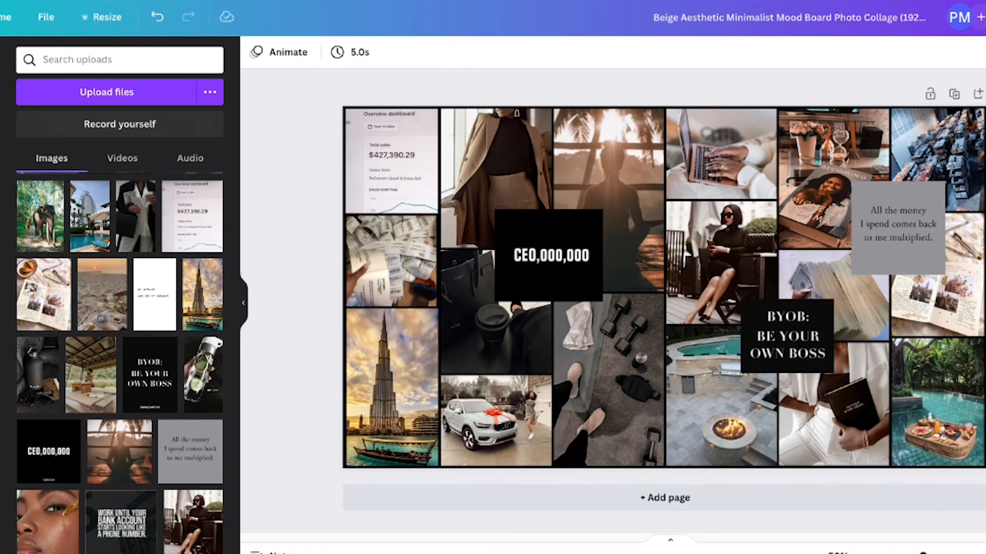
# Add the "BE AFRAID AND DO IT ANYWAY." quote image and crop away the blank space above and below the text.
pyautogui.click(153, 303)
pyautogui.doubleClick(669, 206)
pyautogui.moveTo(721, 194); pyautogui.dragTo(722, 257)
pyautogui.moveTo(721, 383); pyautogui.dragTo(723, 324)
pyautogui.click(281, 56)
# Overlap the "BE AFRAID AND DO IT ANYWAY." quote on the Burj Khalifa and car photos, adjusting its size and crop.
pyautogui.moveTo(660, 294); pyautogui.dragTo(435, 381)
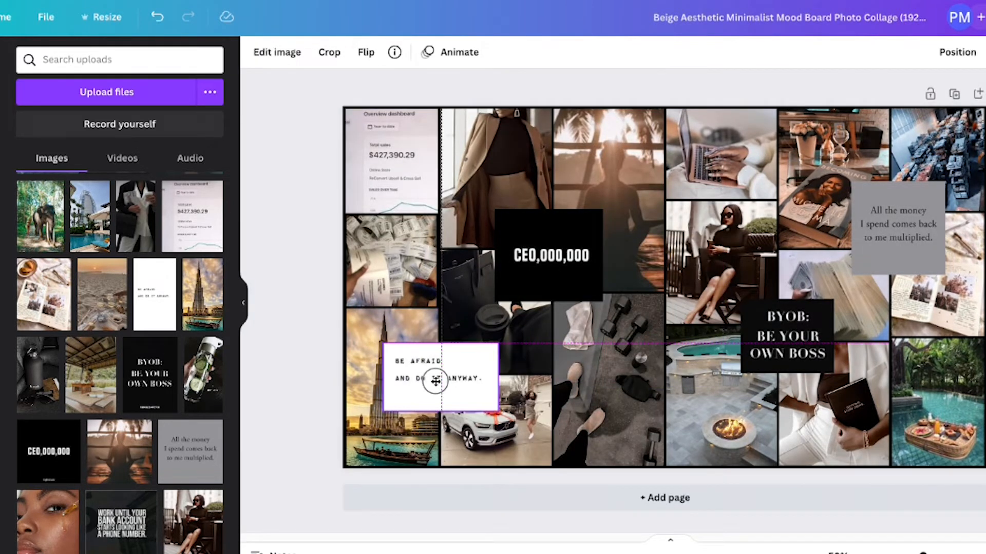
pyautogui.moveTo(498, 411); pyautogui.dragTo(468, 393)
pyautogui.moveTo(408, 368); pyautogui.dragTo(416, 369)
pyautogui.doubleClick(416, 368)
pyautogui.moveTo(476, 393); pyautogui.dragTo(516, 392)
pyautogui.press('Return')
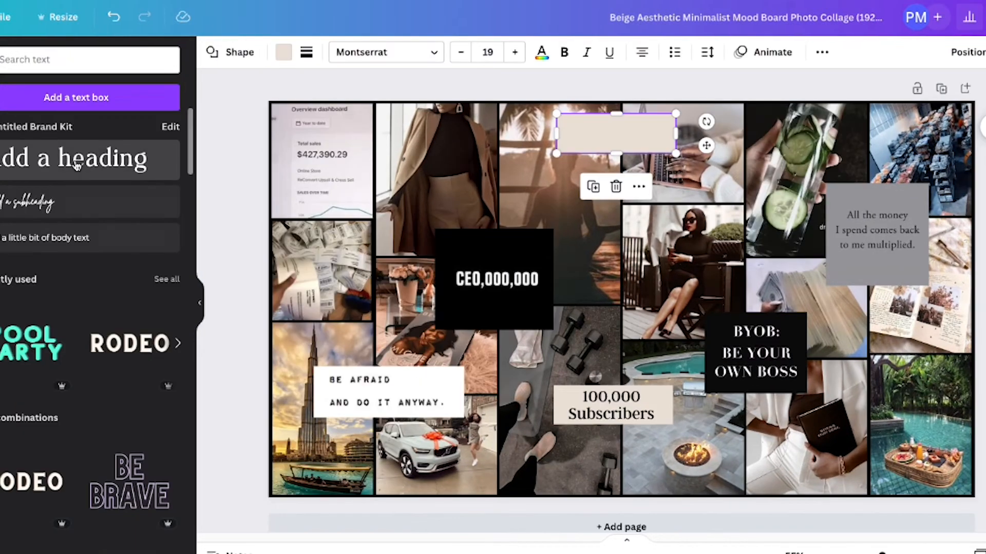
# Add a heading text reading "2023" to the collage.
pyautogui.click(77, 165)
pyautogui.doubleClick(618, 170)
pyautogui.write('2023')
pyautogui.click(239, 169)
# Resize the "2023" heading and center it on the empty beige rectangle near the collage's upper edge.
pyautogui.moveTo(605, 158); pyautogui.dragTo(594, 130)
pyautogui.moveTo(666, 132); pyautogui.dragTo(611, 132)
pyautogui.moveTo(546, 122); pyautogui.dragTo(525, 116)
pyautogui.moveTo(568, 128); pyautogui.dragTo(611, 133)
pyautogui.click(242, 136)
pyautogui.click(238, 198)
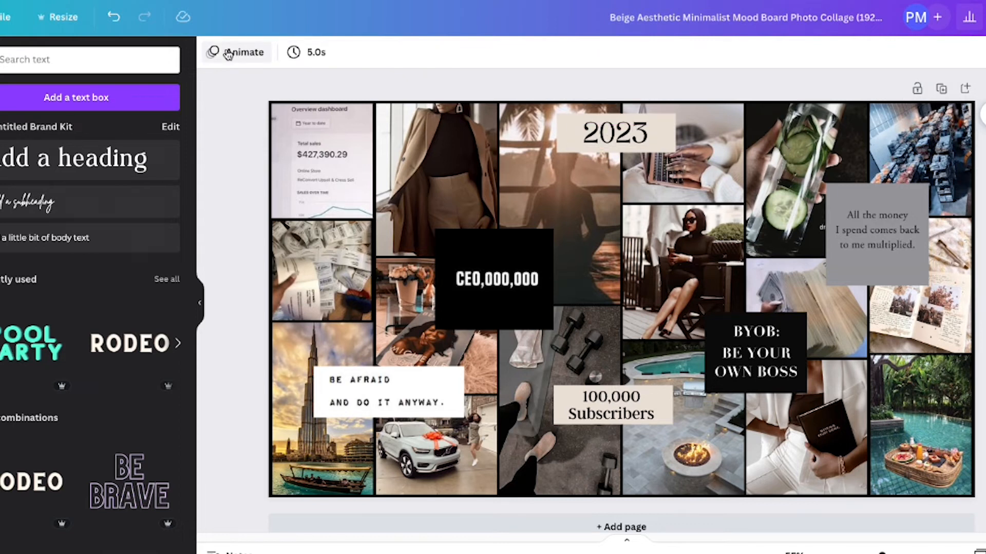
# Rename the design as "2023 Vision Board".
pyautogui.click(628, 19)
pyautogui.write('2023 Vision Board')
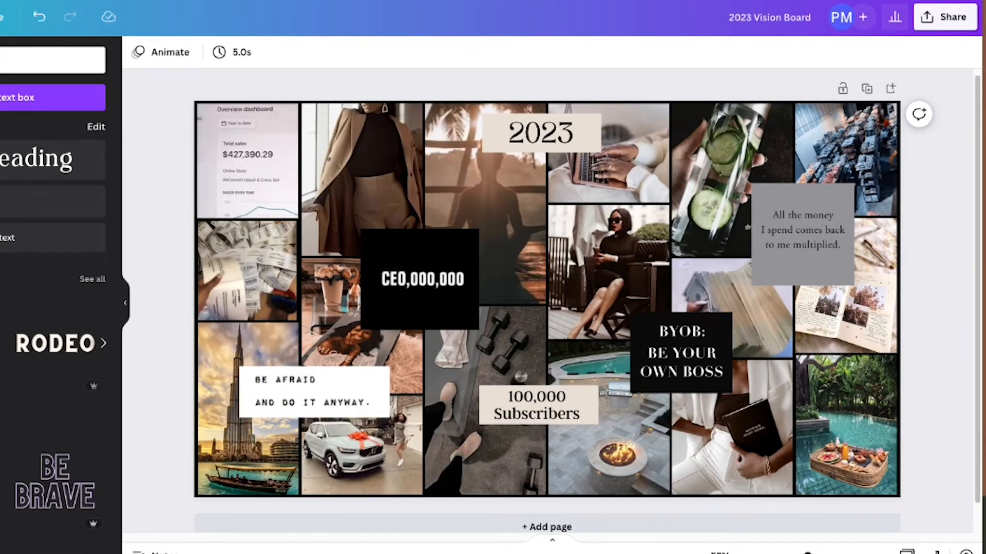
# Download the vision board as a PNG at 1,920 × 1,080 px and open the options for the downloaded file.
pyautogui.click(945, 17)
pyautogui.click(948, 335)
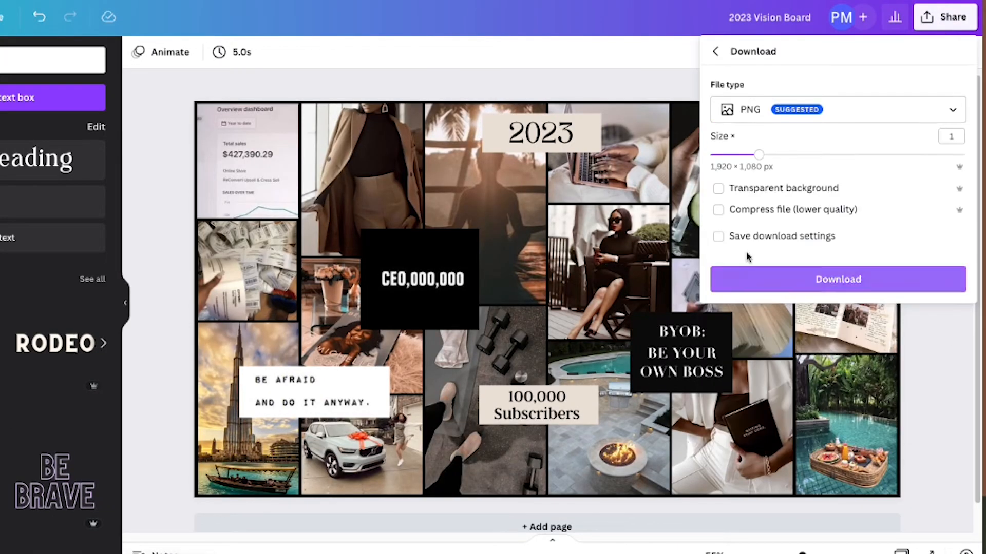
pyautogui.click(849, 279)
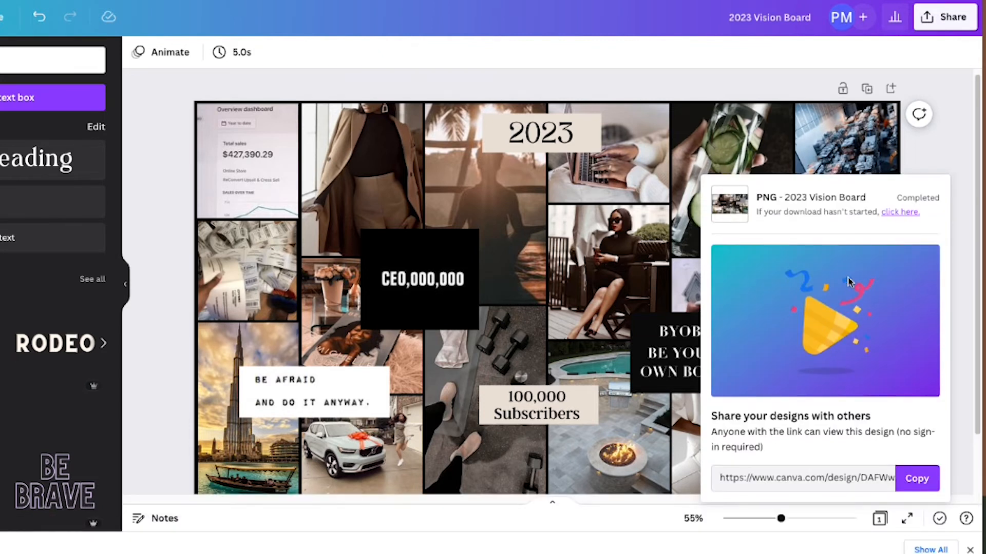
pyautogui.click(61, 546)
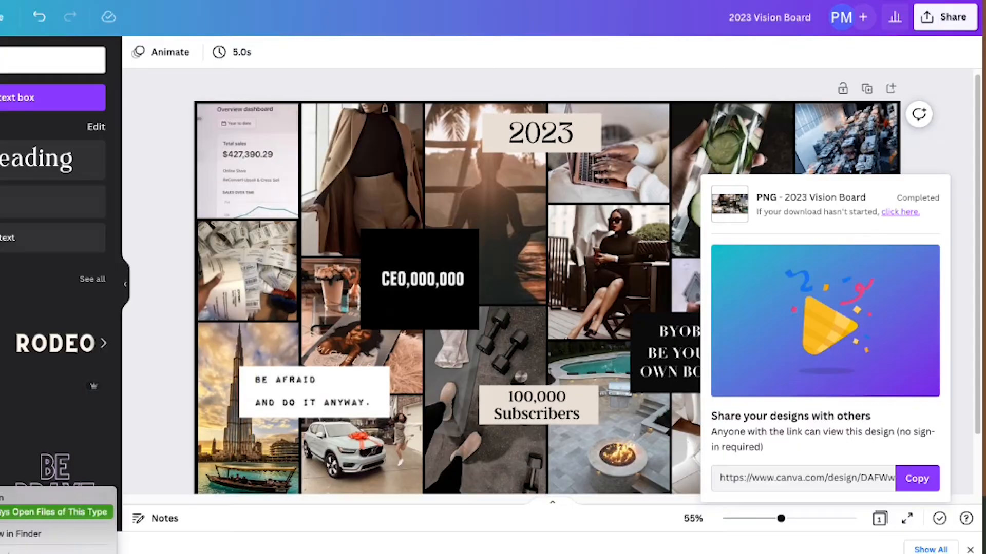